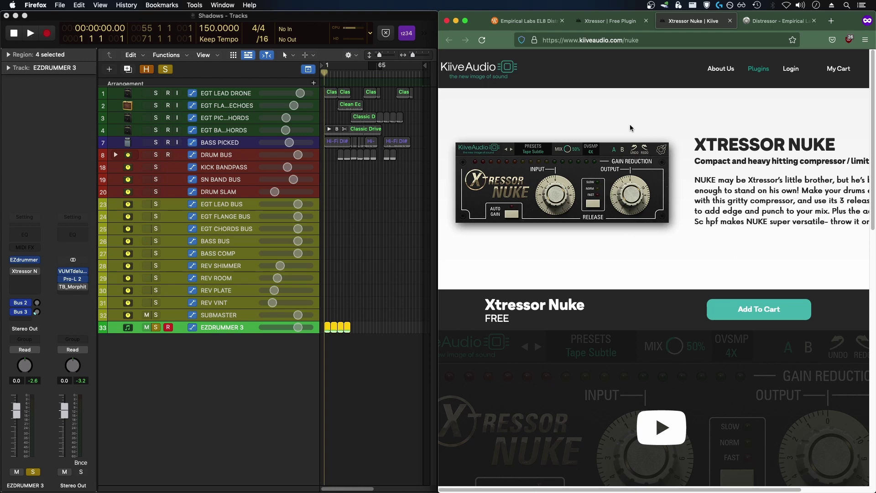
- Look at the full Xtressor product page on the Kiive Audio site and return to the Xtressor Nuke page
click(607, 21)
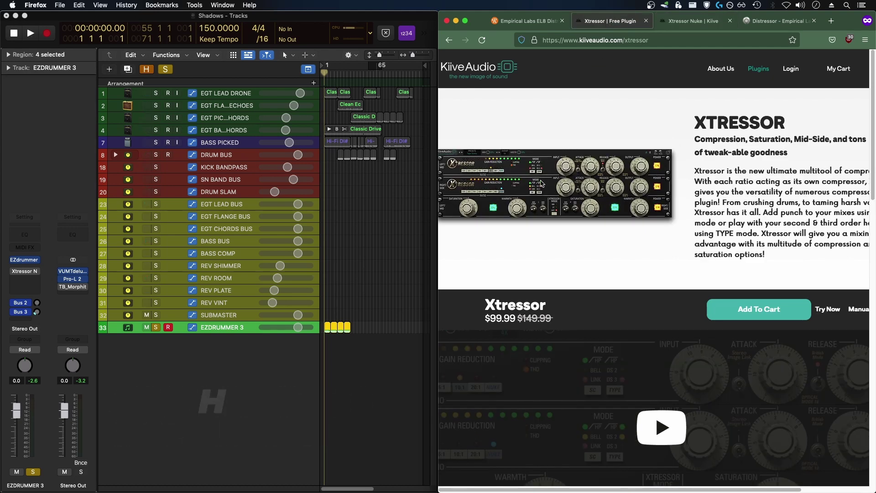
click(695, 21)
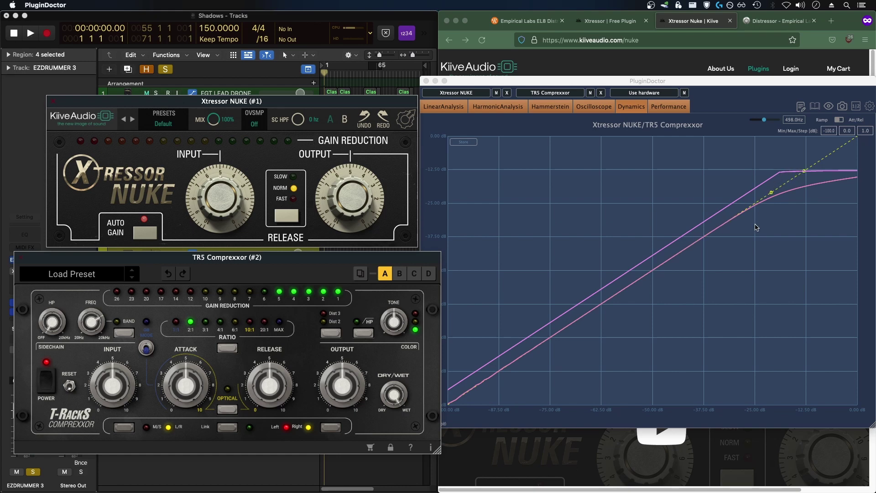
- Step the TR5 Comprexxor's ratio through 4:1 and MAX to compare its dynamics curve with the Xtressor NUKE's
click(220, 322)
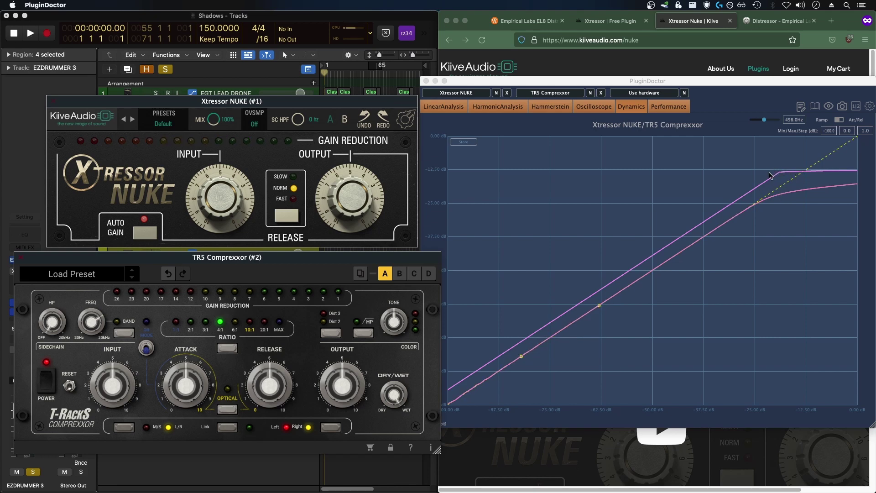
click(688, 271)
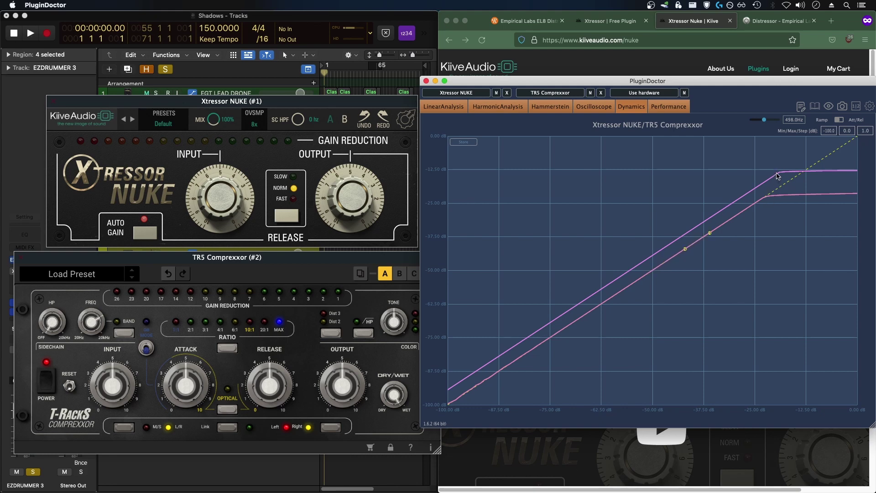
- Compare both compressors' harmonic distortion in PluginDoctor by muting each in turn, with the Xtressor NUKE's oversampling set to 8x
click(591, 93)
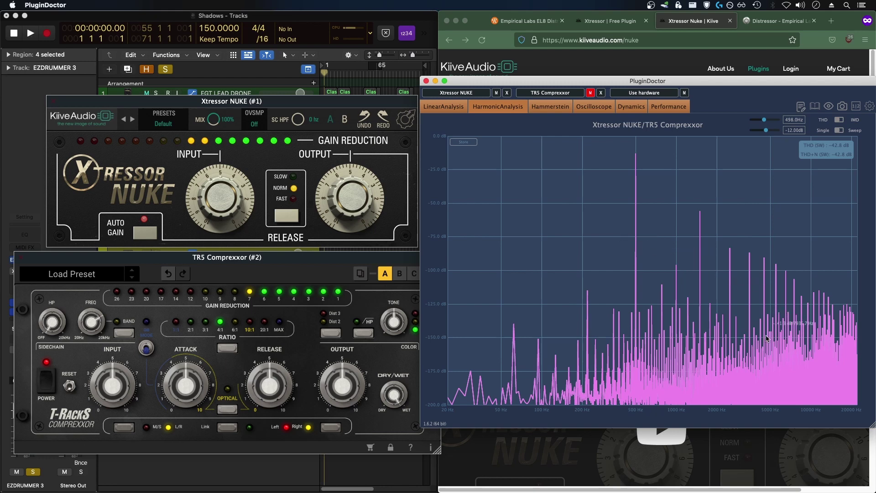
click(254, 124)
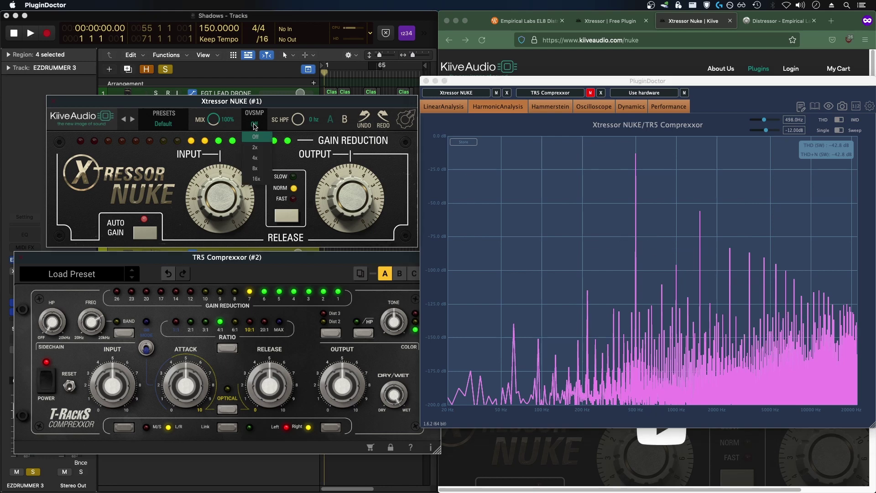
click(256, 169)
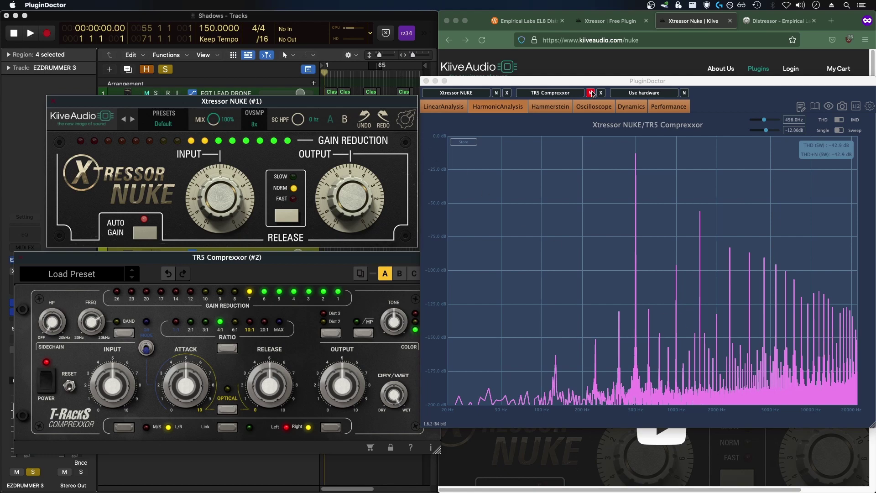
click(497, 93)
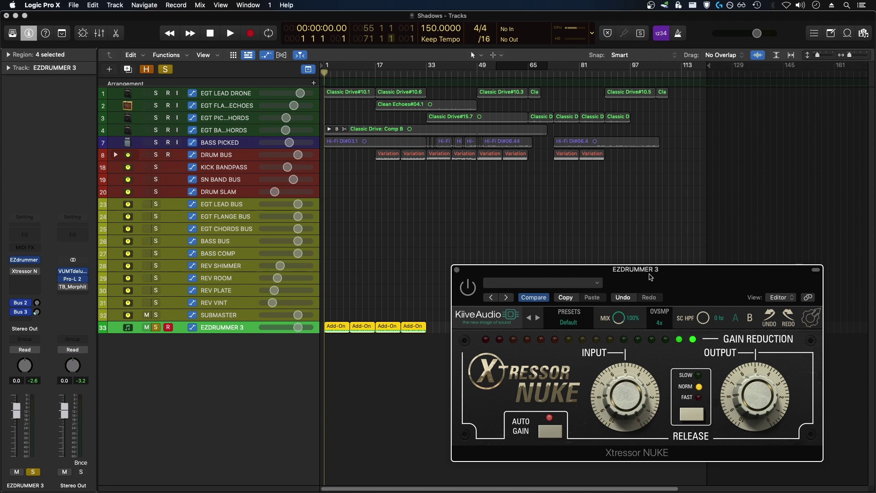
- In Logic Pro X, loop the selected EZDRUMMER 3 regions and play them with the Xtressor NUKE bypassed and enabled
click(242, 332)
key(u)
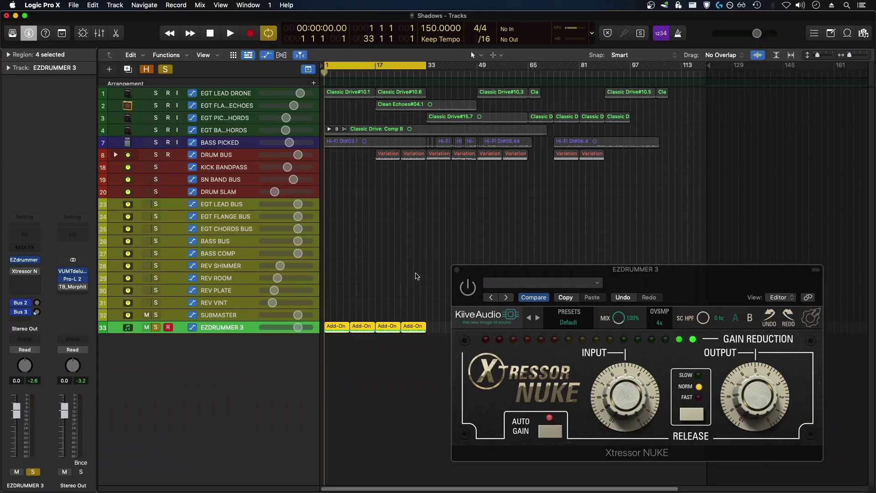
key(space)
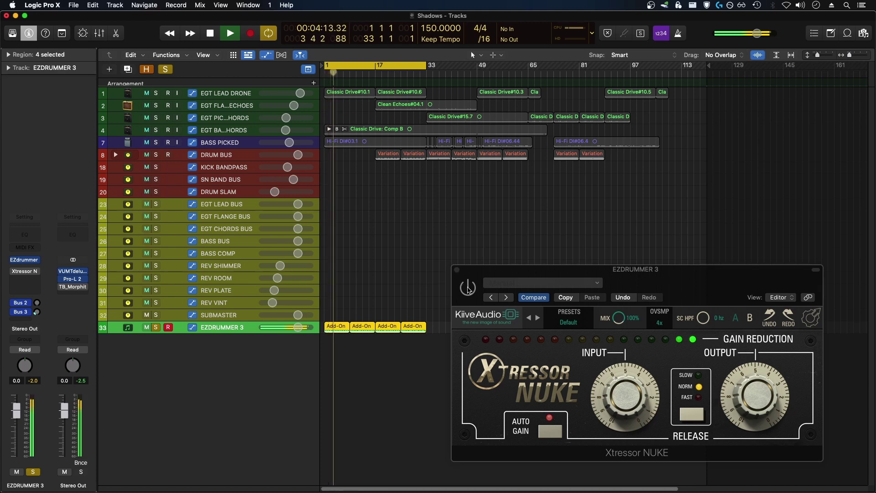
click(468, 288)
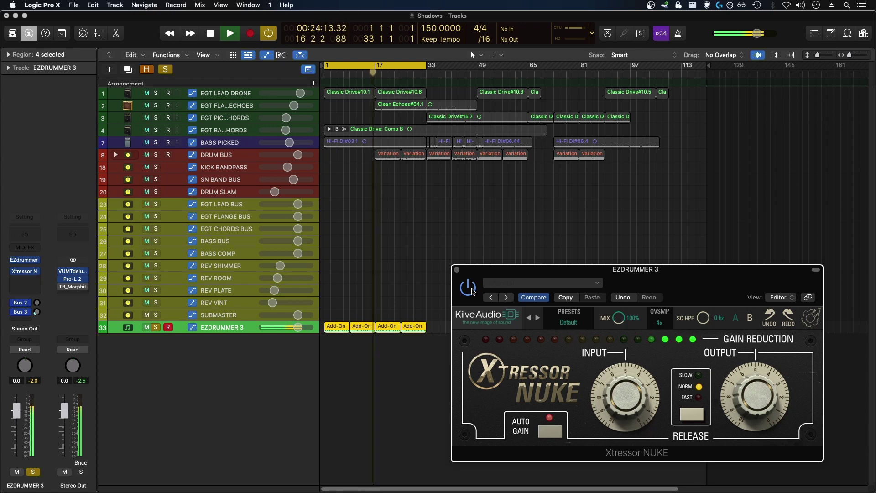
key(space)
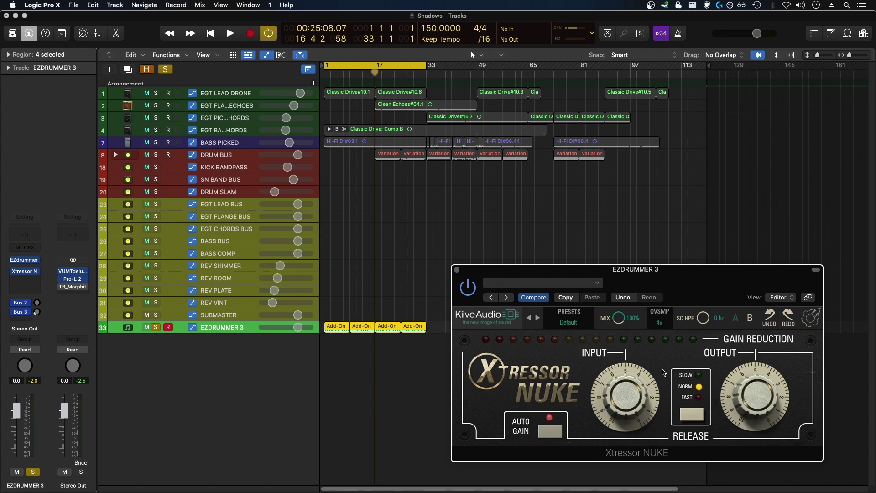
- Play the drum loop with the Xtressor NUKE's mix set to 50% and compare it repeatedly against bypass
key(space)
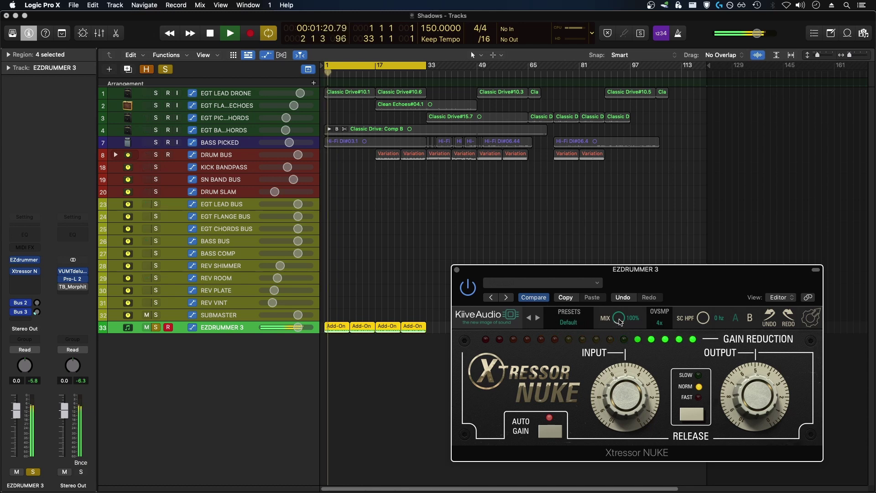
drag(619, 327, 620, 360)
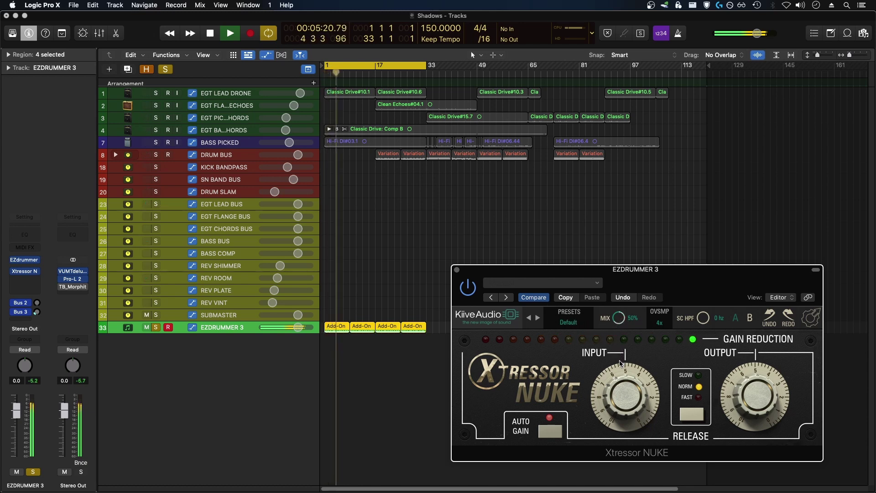
click(468, 292)
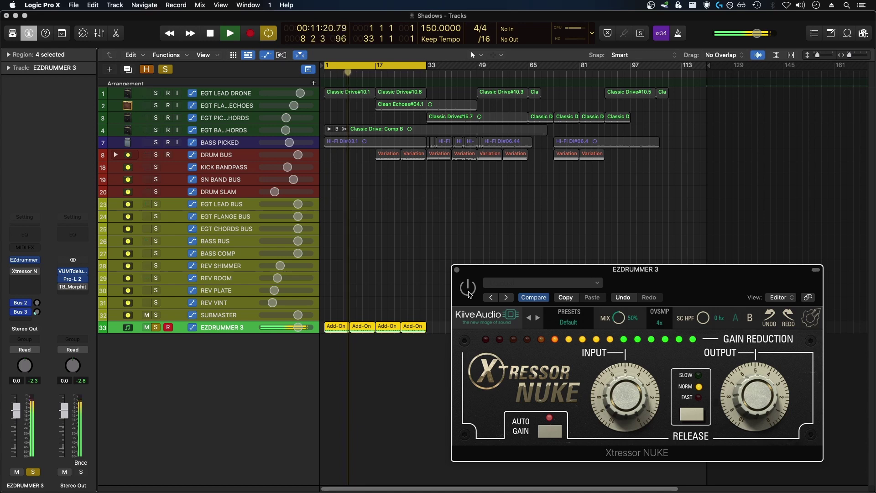
click(469, 292)
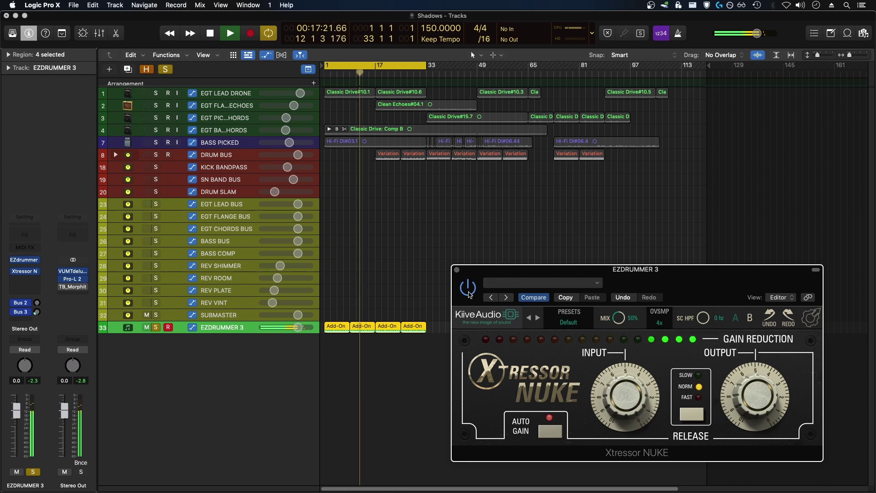
click(468, 292)
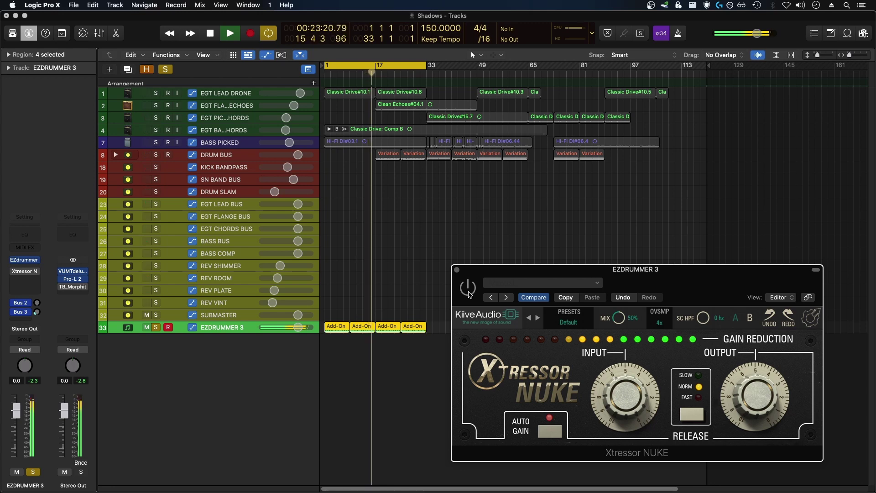
click(469, 293)
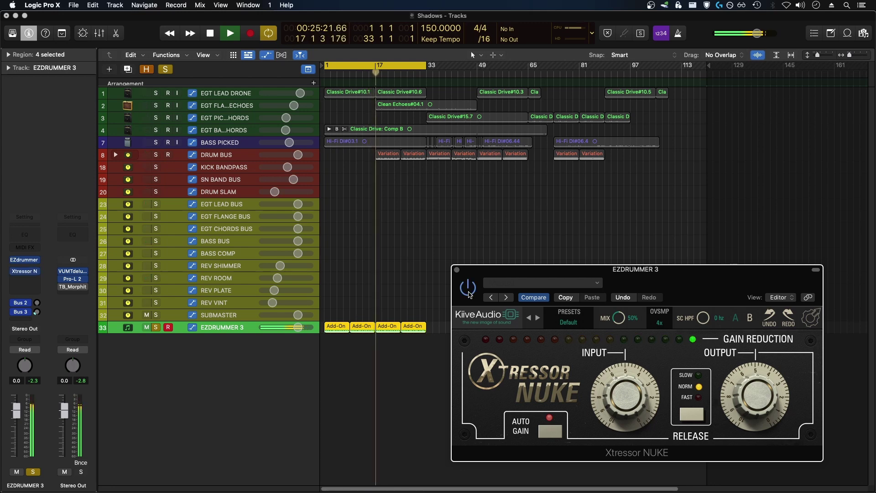
- Set the Xtressor NUKE's mix to 63% and its release to SLOW, comparing the drums against bypass
mouse_move(619, 324)
mouse_down()
mouse_move(626, 360)
mouse_move(619, 330)
mouse_move(619, 340)
mouse_up()
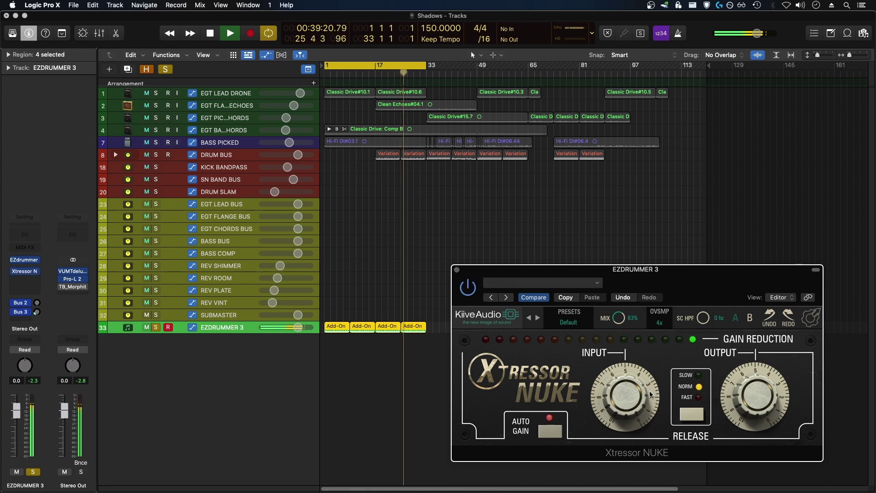
click(676, 415)
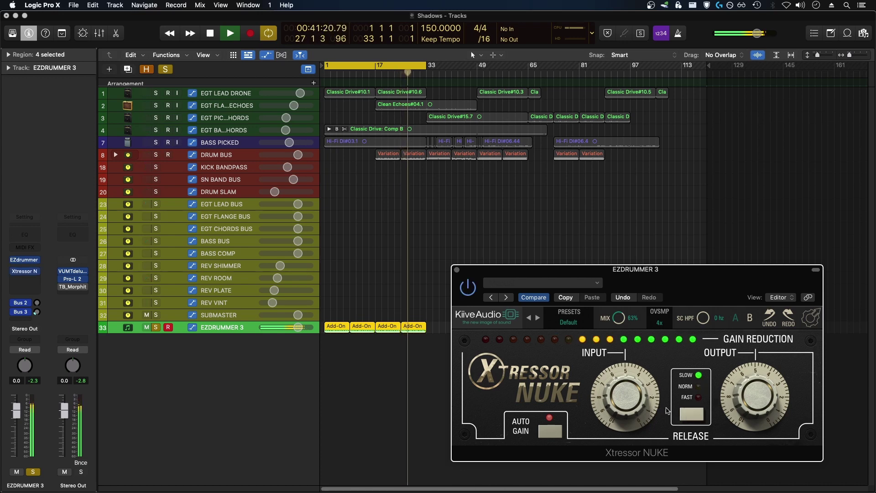
click(473, 293)
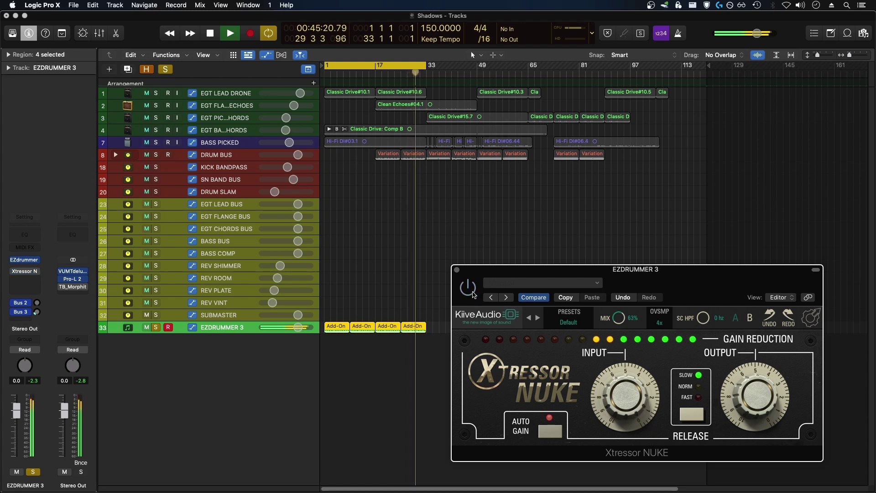
click(473, 293)
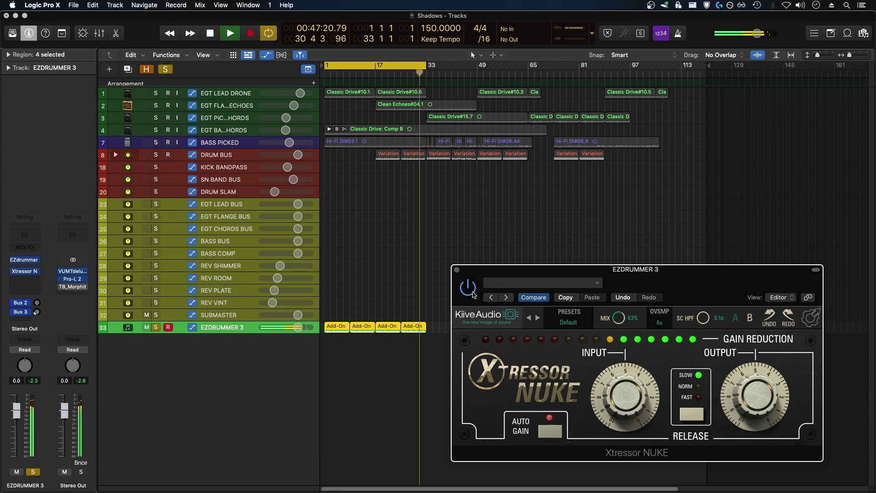
- Switch the Xtressor NUKE's release to FAST and lower its mix to 50% during drum playback
click(692, 415)
click(692, 415)
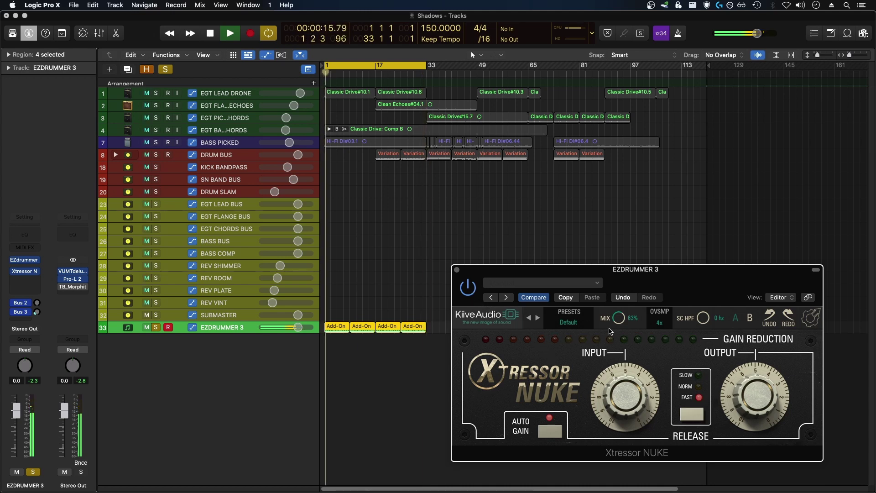
drag(617, 322, 619, 338)
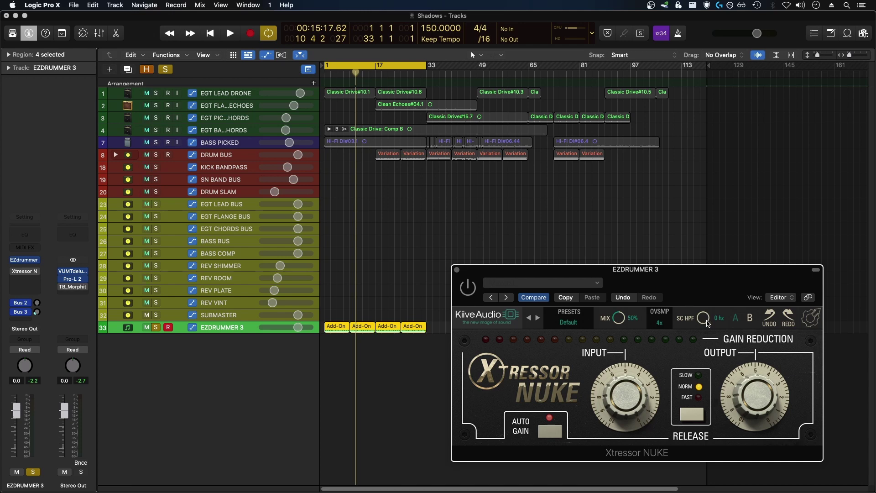
- Try a sidechain high-pass of 159 Hz, reset it to 0 Hz, and restart the drum loop from the beginning
drag(707, 323, 708, 293)
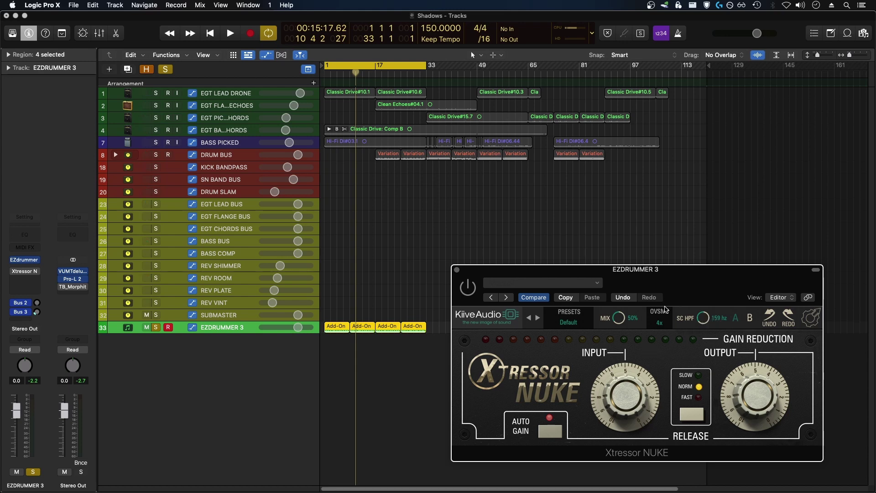
double_click(705, 318)
key(Return)
key(space)
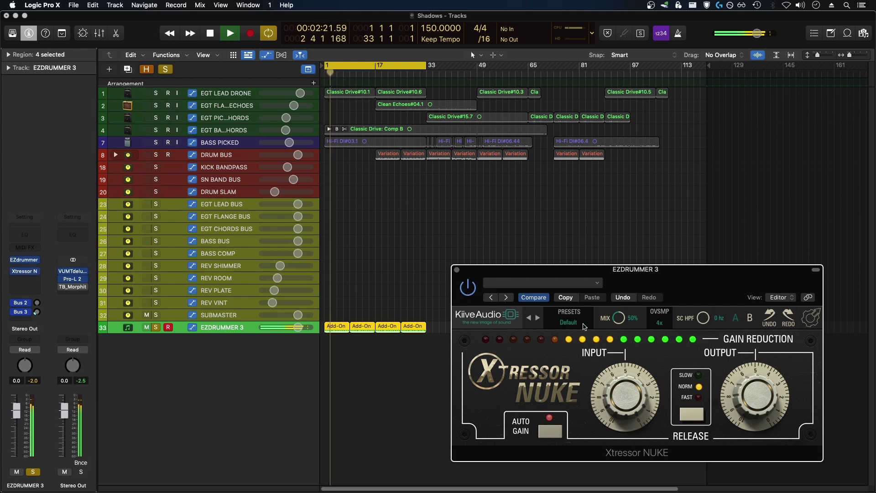
- Set the sidechain high-pass to 149 Hz on the playing drums and compare mixes of 100% and 59% against bypass
drag(618, 319, 618, 292)
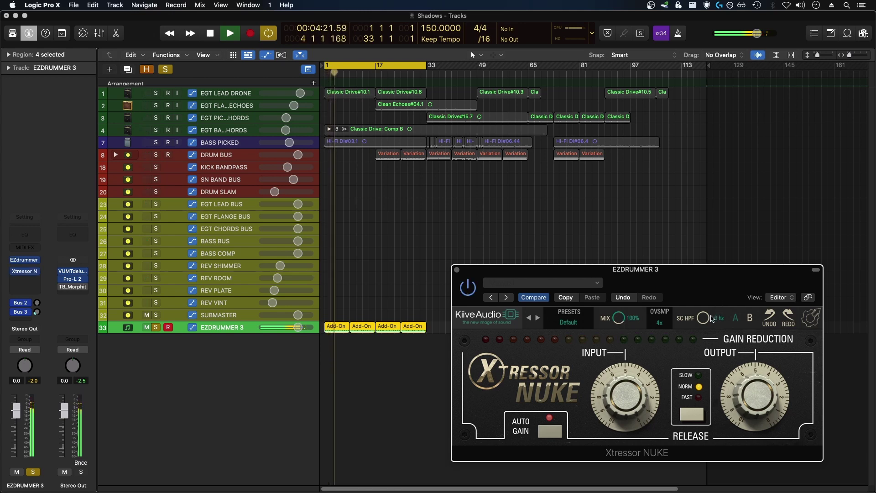
drag(713, 318, 714, 282)
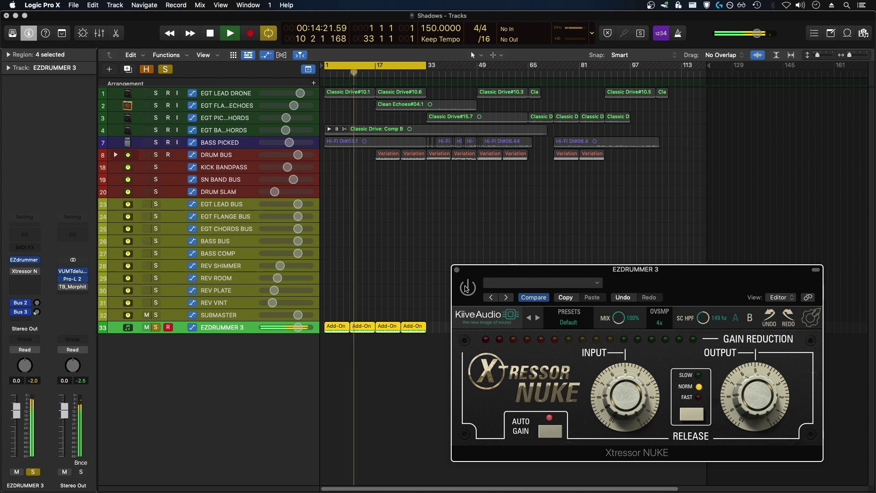
click(466, 288)
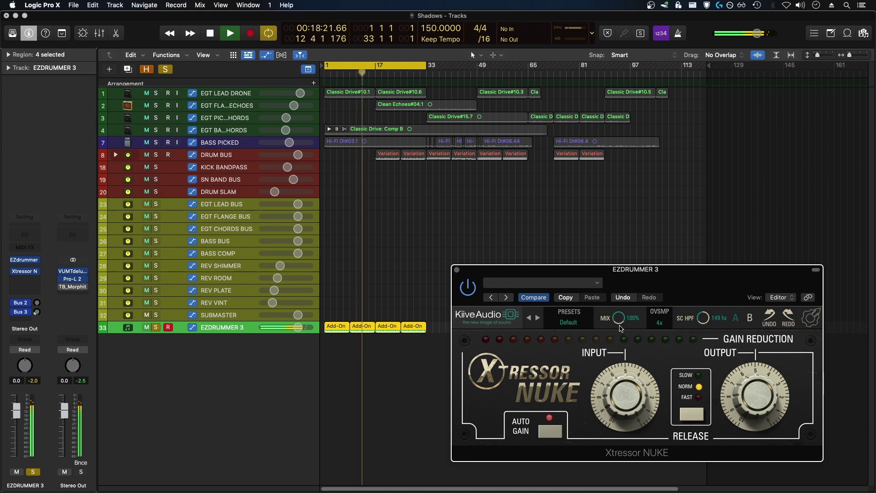
drag(619, 345, 615, 357)
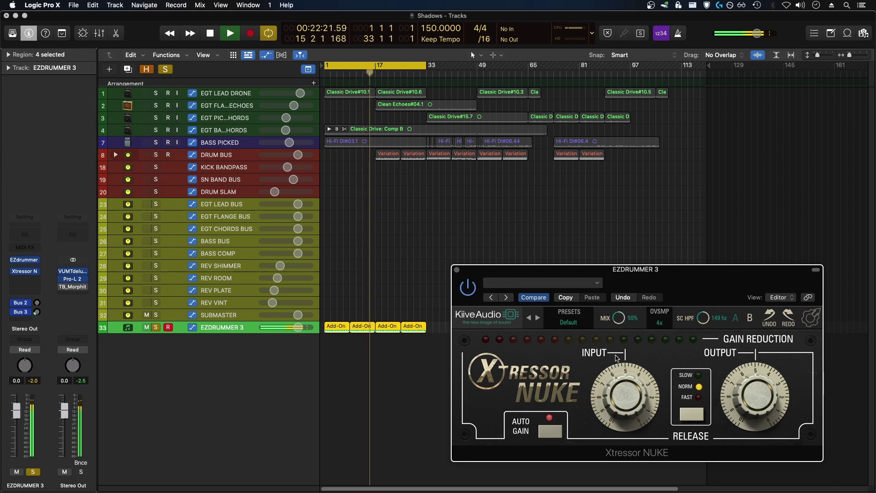
click(468, 289)
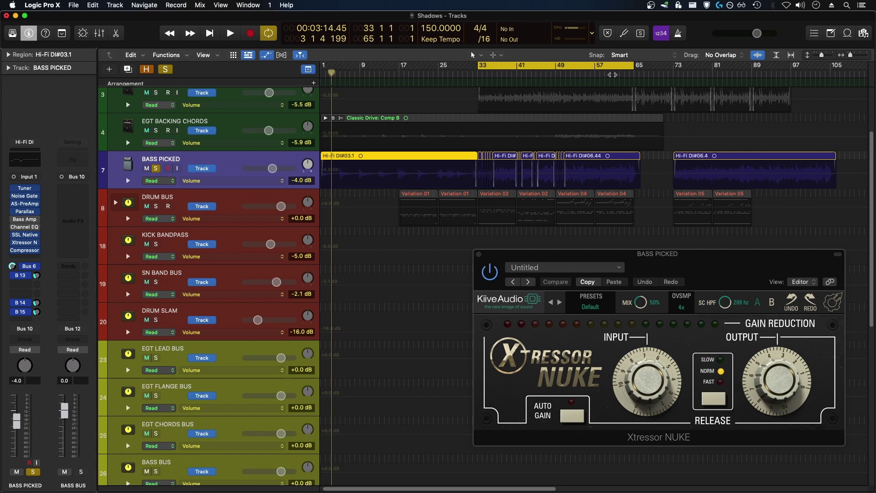
- Play the soloed bass bypassed, then engage the Xtressor NUKE with 100% mix and 0 Hz sidechain high-pass, setting its input to about -0.31
click(491, 276)
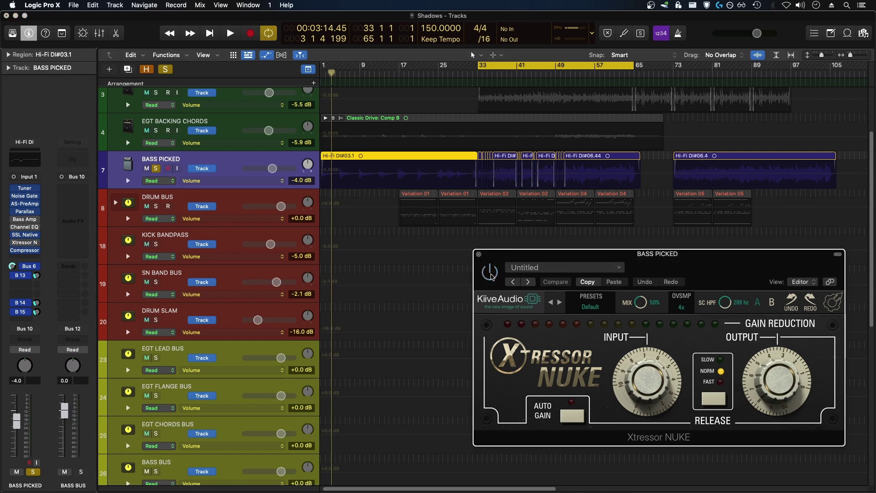
key(space)
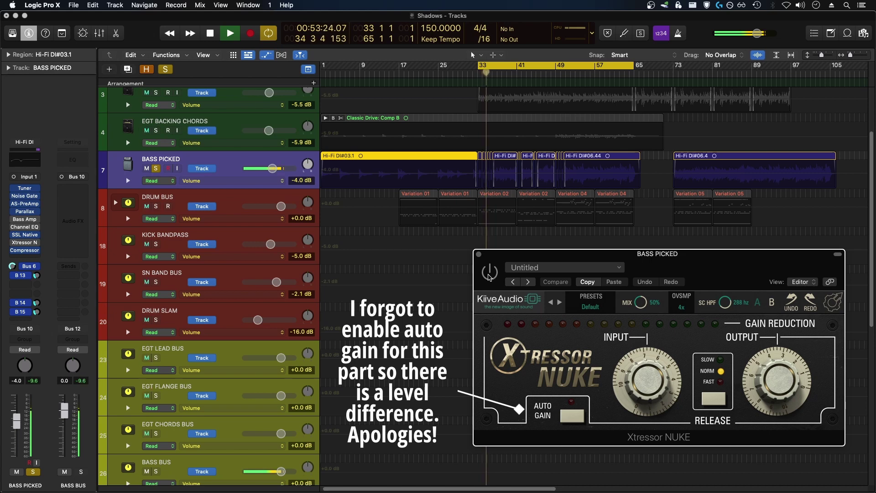
click(758, 305)
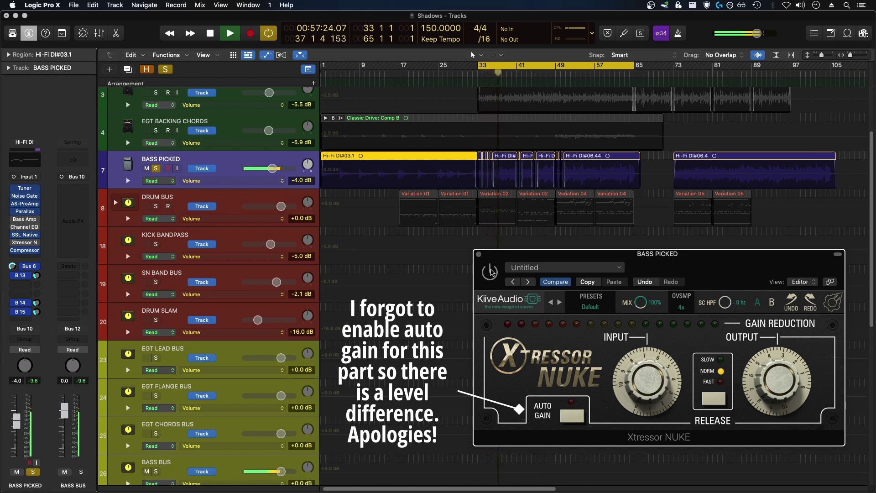
drag(664, 380, 659, 388)
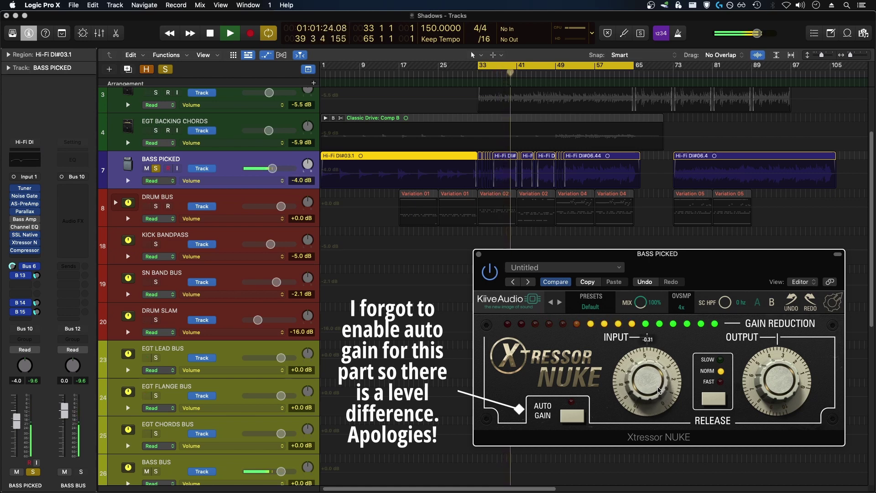
- Lower the Xtressor NUKE's mix to about 48% on the playing bass and compare it against bypass
drag(644, 304, 642, 350)
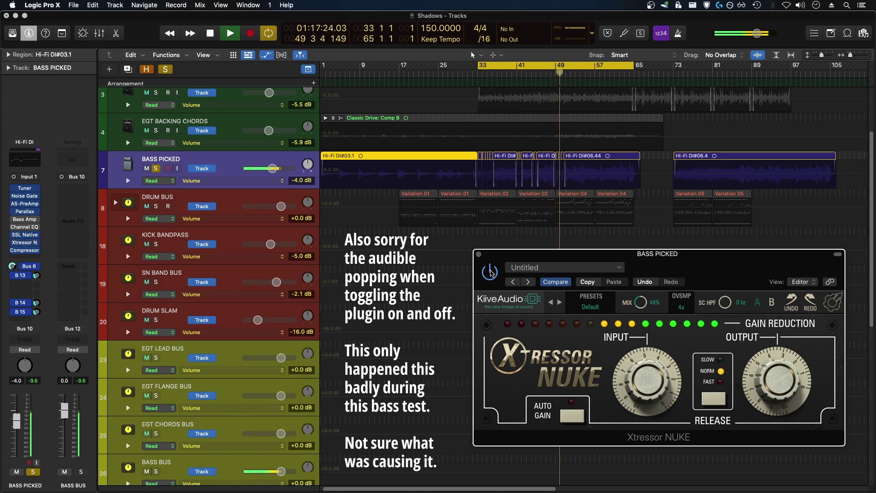
click(490, 272)
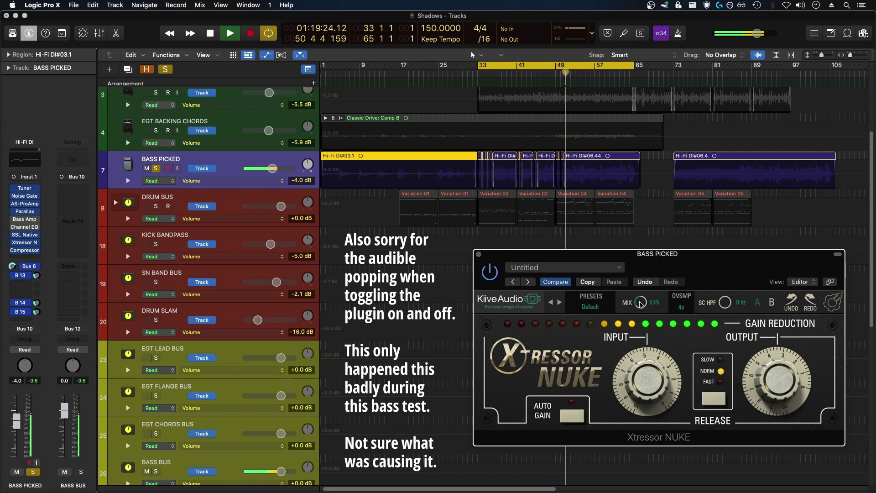
drag(641, 303, 638, 306)
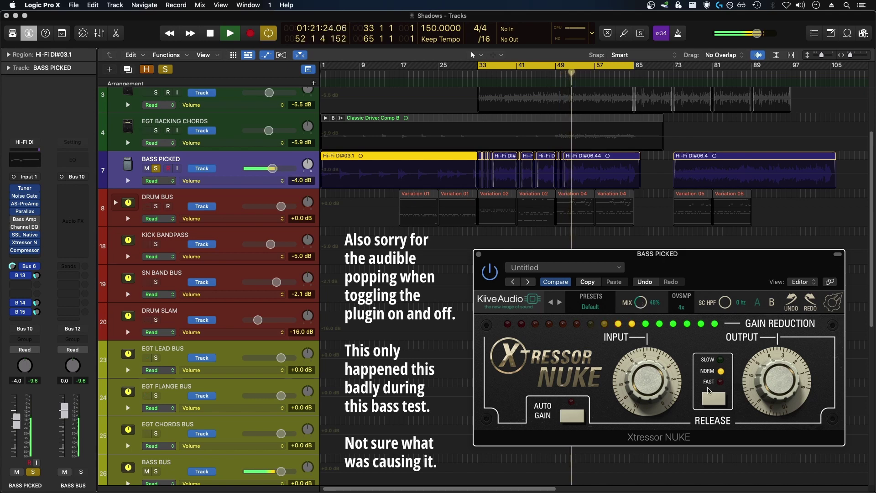
- Audition the FAST and SLOW release settings on the bass, checking FAST against bypass, and stop playback
click(713, 399)
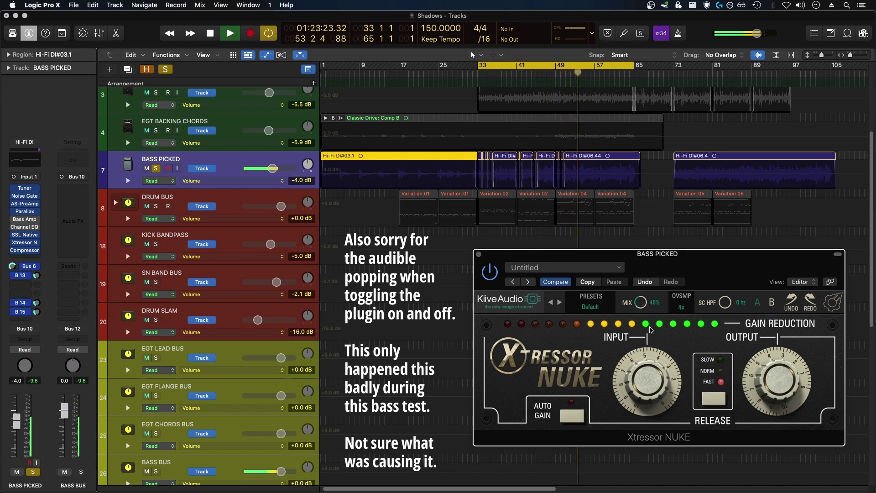
click(490, 275)
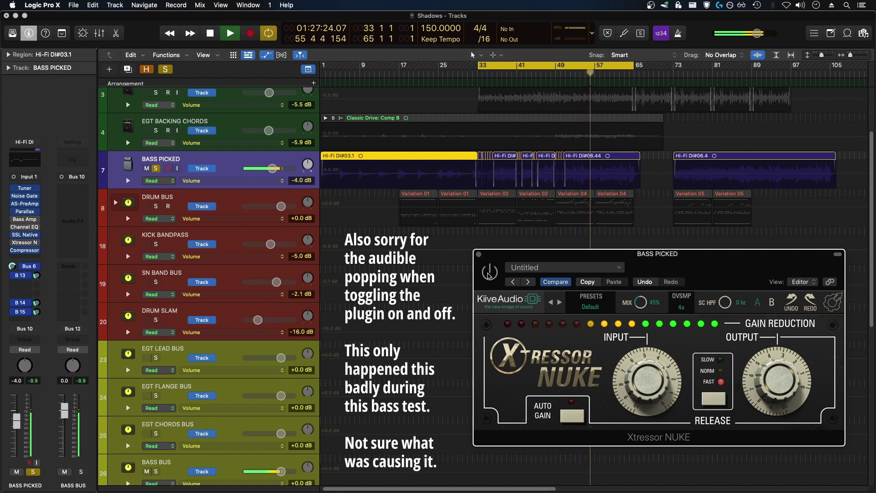
click(490, 274)
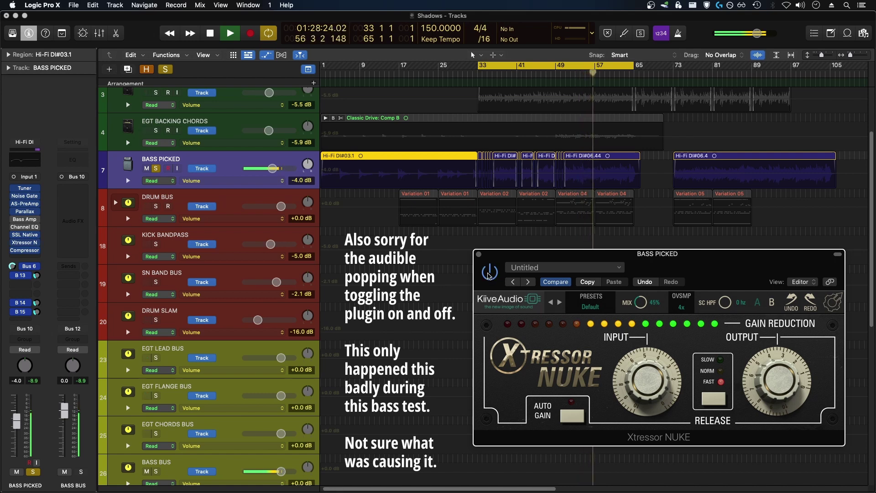
click(715, 402)
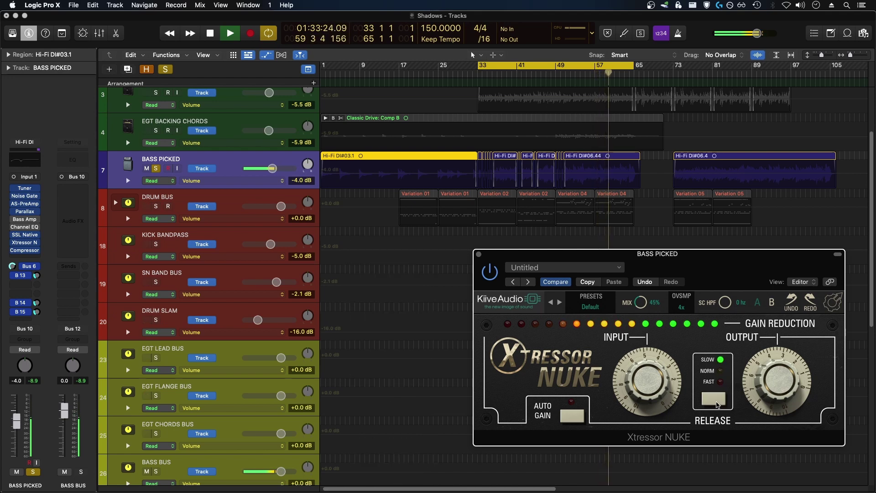
key(space)
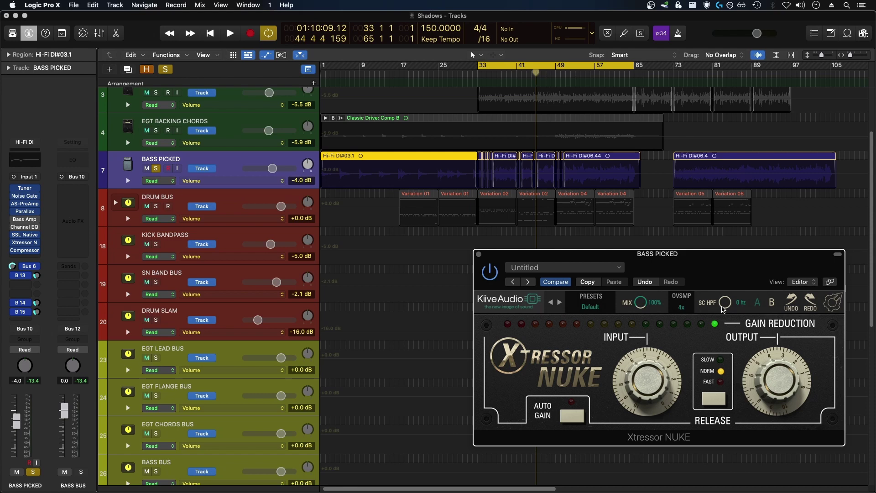
- Restart the bass loop, try a sidechain high-pass of 174 Hz, and lower the mix to 49%
key(space)
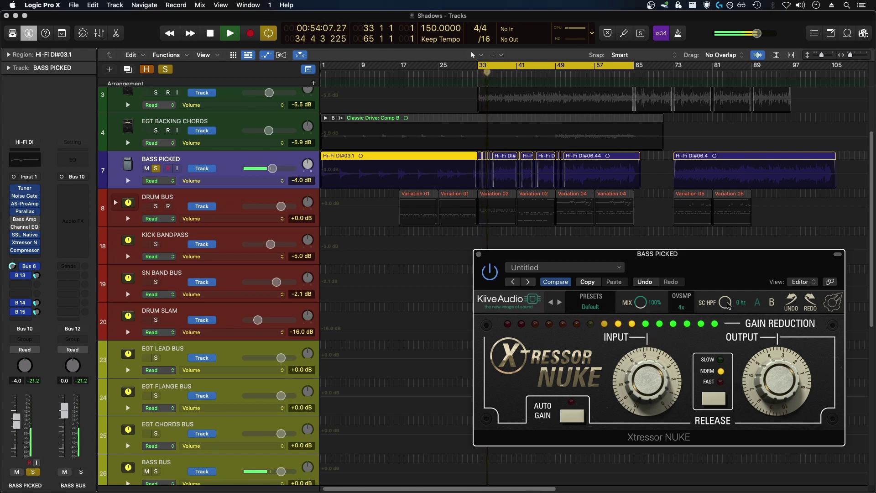
drag(734, 286, 735, 272)
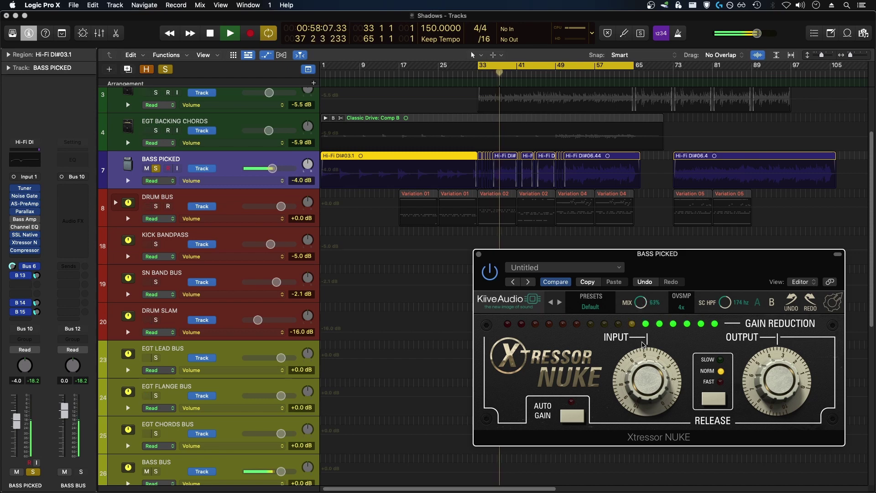
drag(641, 302, 642, 350)
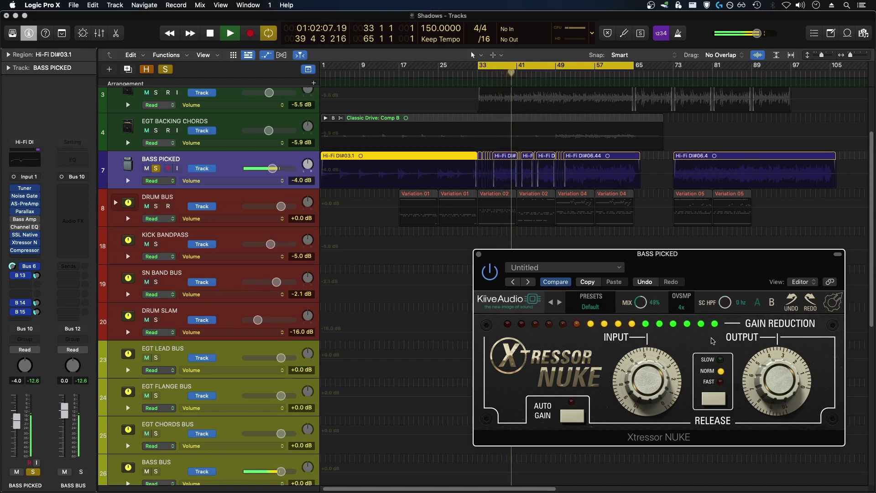
- Set the sidechain high-pass to 104 Hz, compare the bass against bypass, and enable auto gain
drag(725, 302, 725, 296)
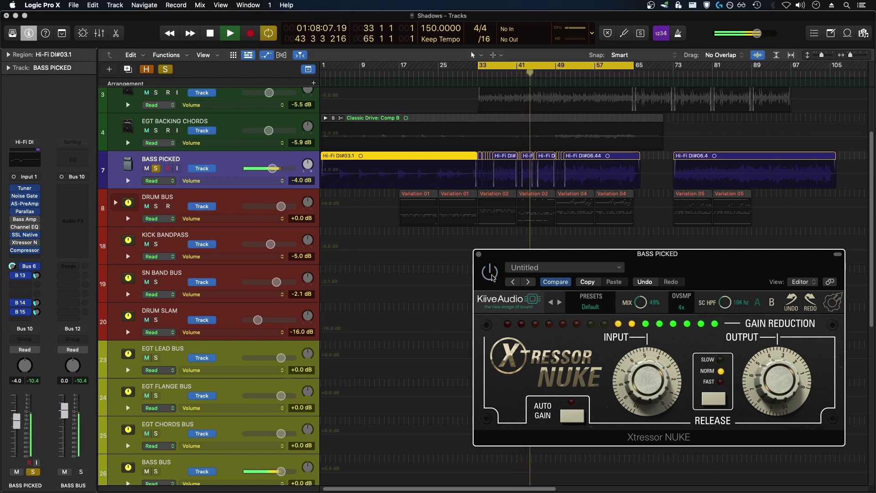
click(492, 276)
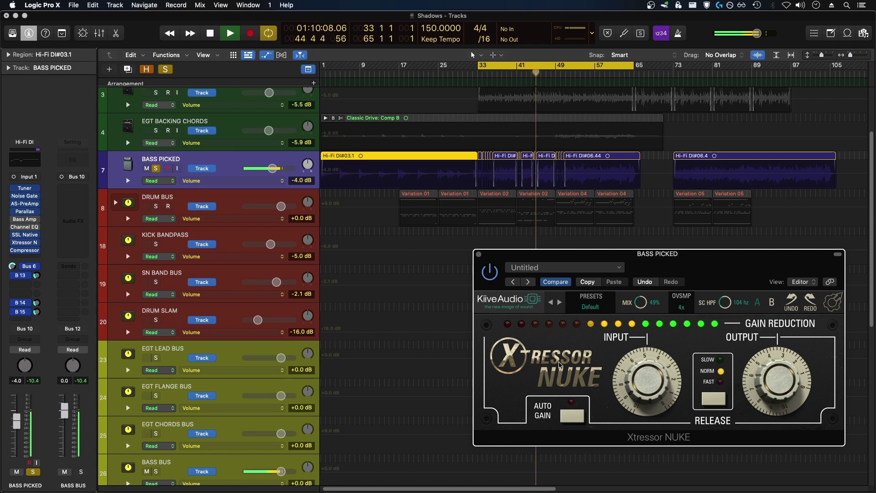
click(573, 416)
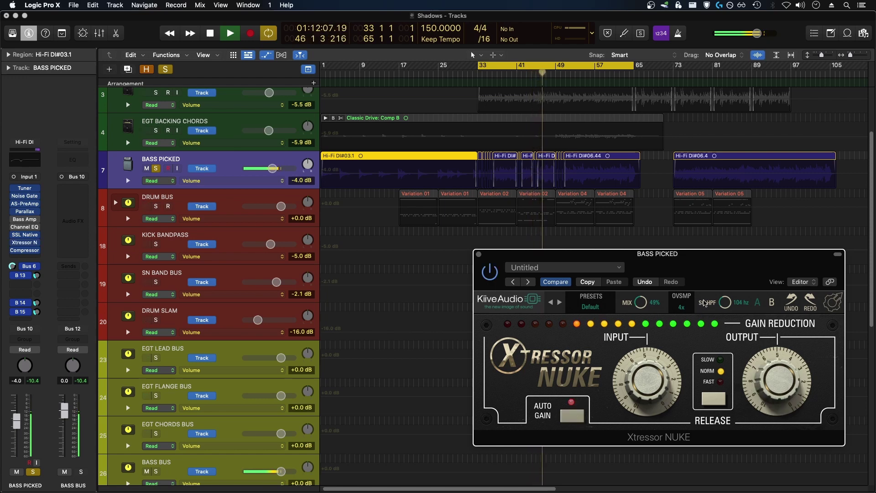
- Raise the bass compressor's sidechain high-pass to 152 Hz, compare it against bypass, and stop playback
drag(614, 378, 638, 385)
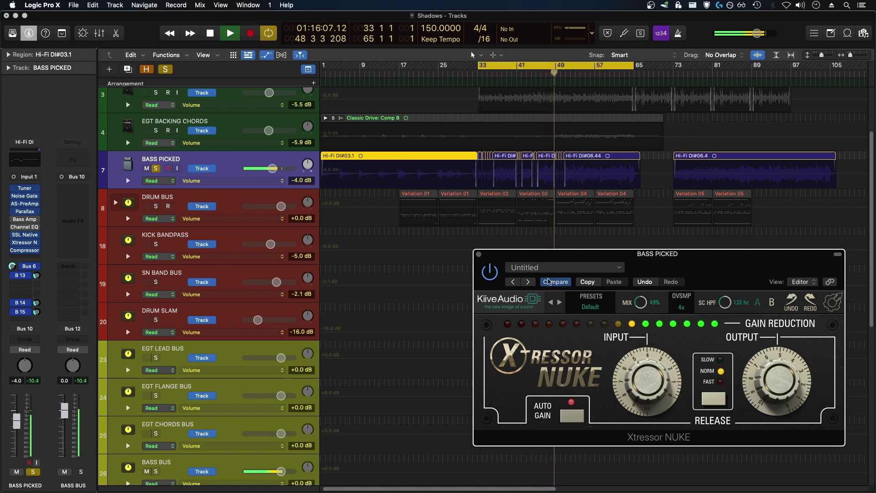
click(489, 277)
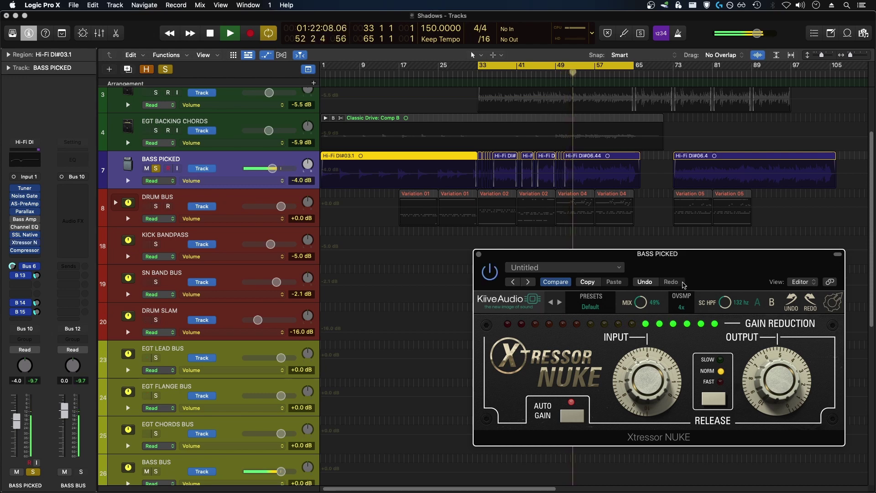
key(space)
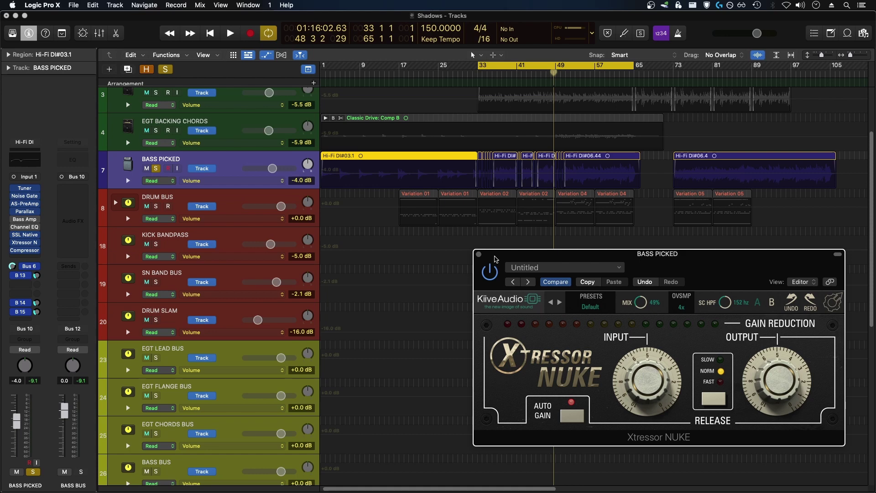
- Unsolo the BASS PICKED track and play the full mix from bar 33, comparing the Xtressor NUKE with bypass
click(155, 169)
key(space)
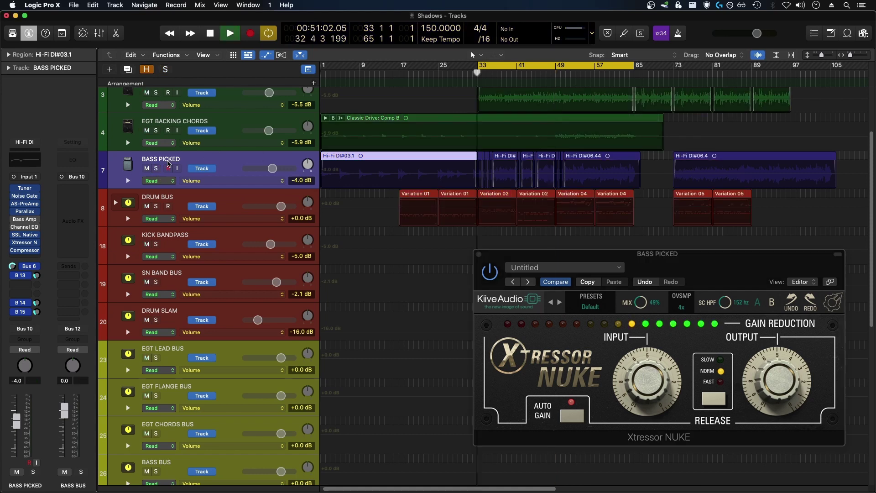
click(492, 271)
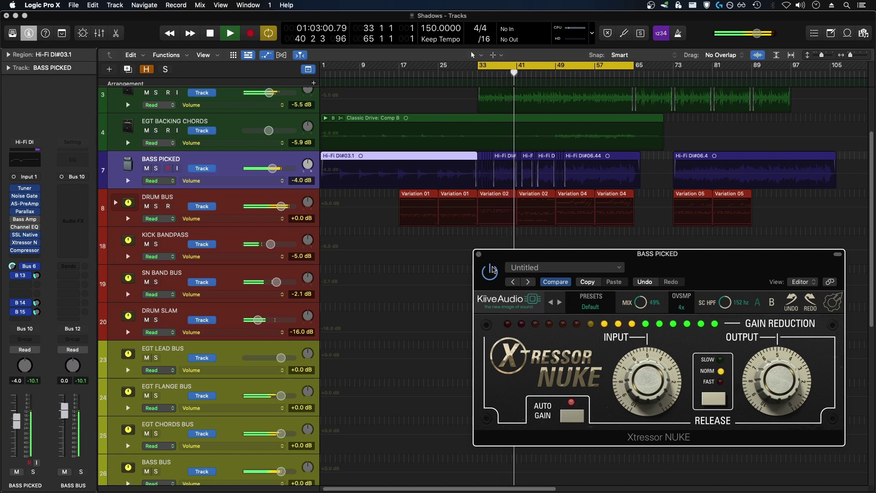
- Compare sidechain high-pass settings of 172 Hz and 0 Hz on the bass within the full mix, using a 50% mix
scroll(726, 304, up, 2)
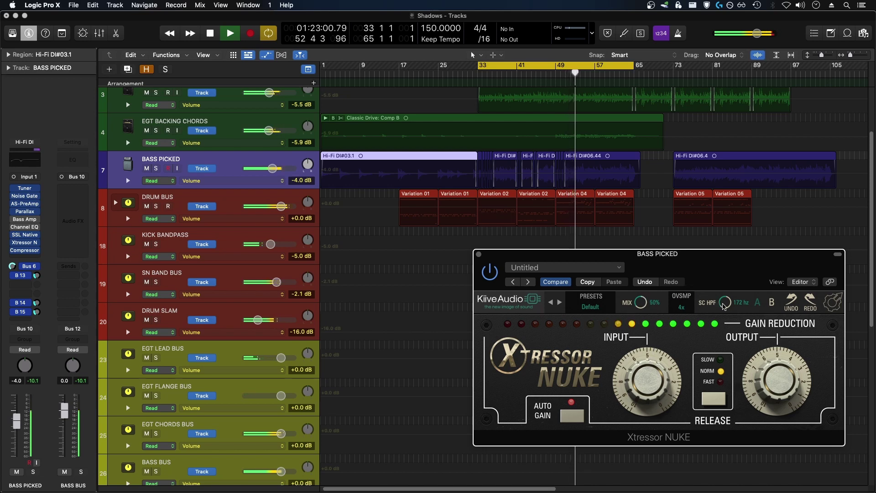
drag(724, 306, 724, 401)
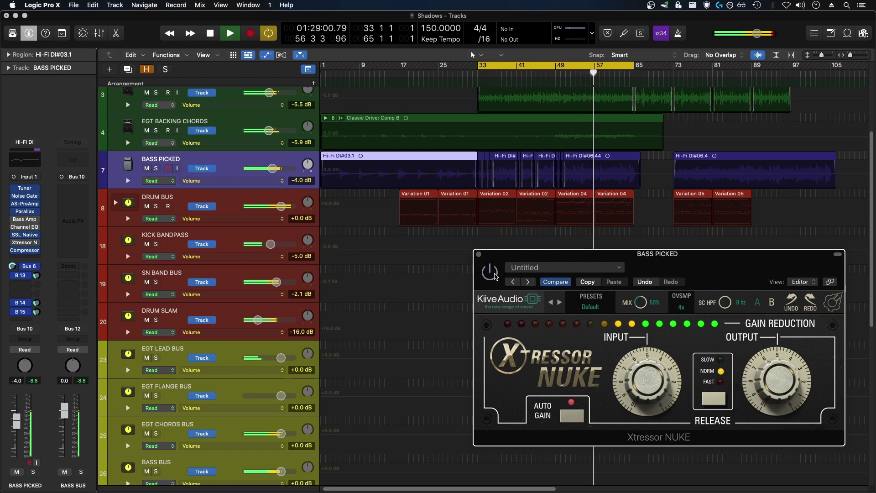
drag(725, 302, 736, 260)
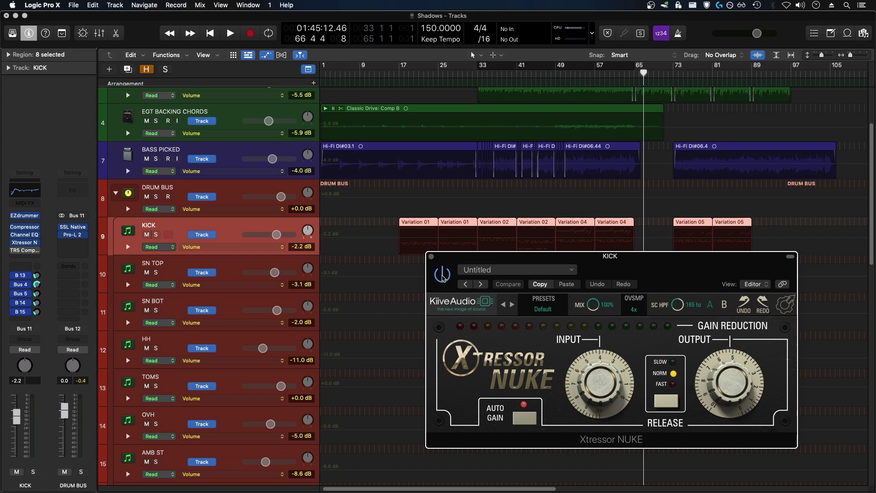
- Move the KICK track's Xtressor NUKE window aside, solo and loop the kick from bar 33, and compare it with bypass
drag(622, 272, 604, 276)
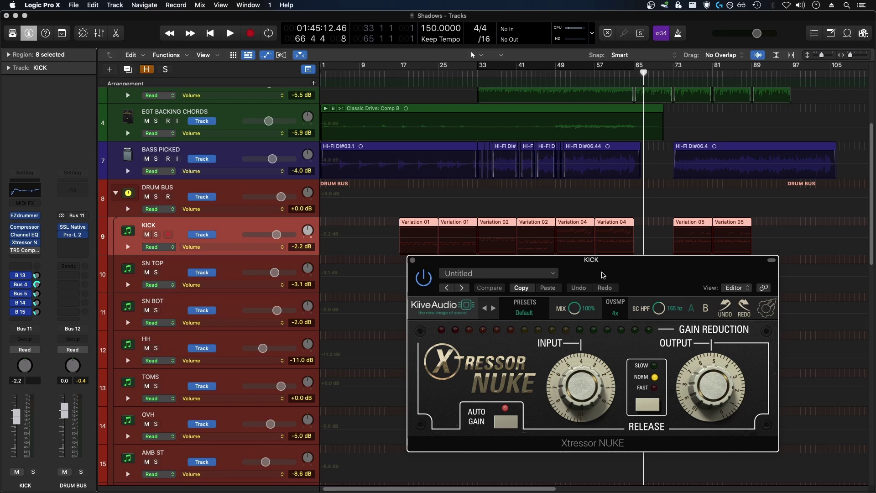
click(565, 137)
key(s)
key(c)
key(space)
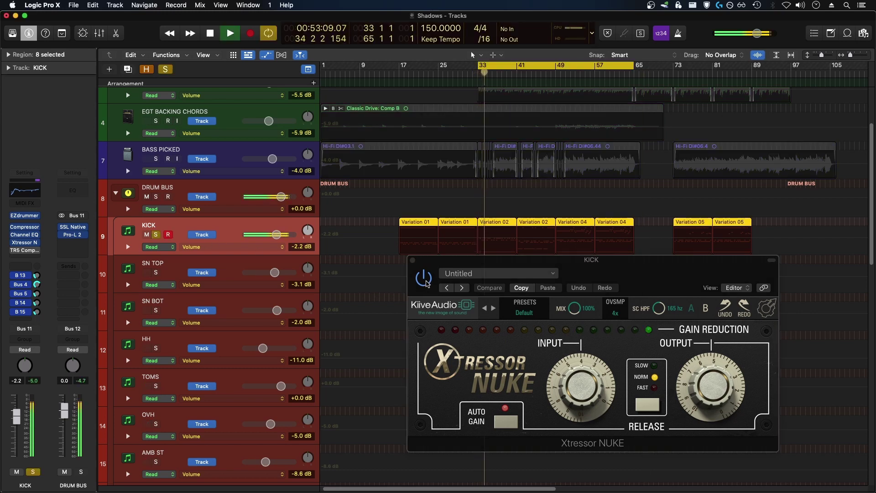
click(427, 283)
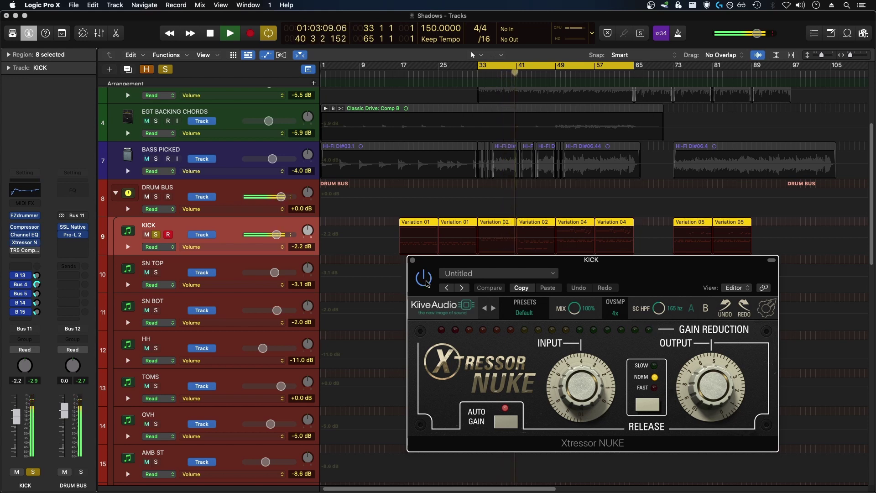
- Drop the kick compressor's sidechain high-pass to 0 Hz, raise it back to about 158 Hz, and stop playback
drag(658, 309, 661, 346)
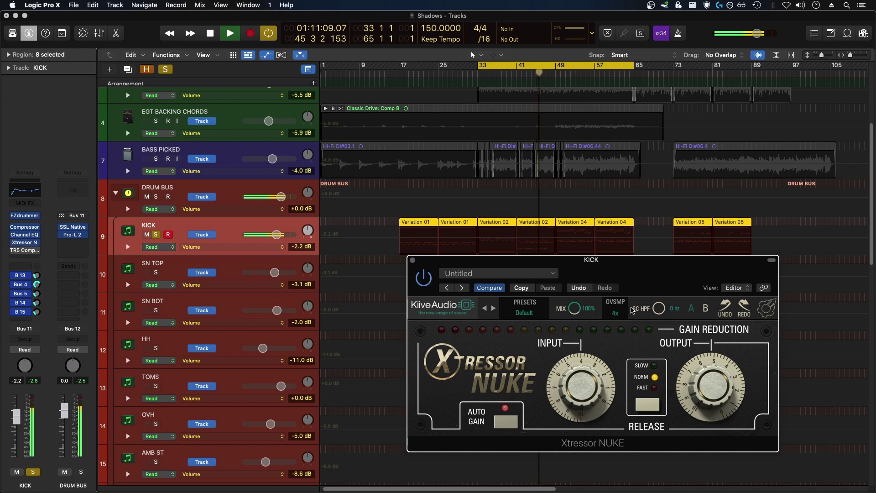
drag(670, 305, 670, 273)
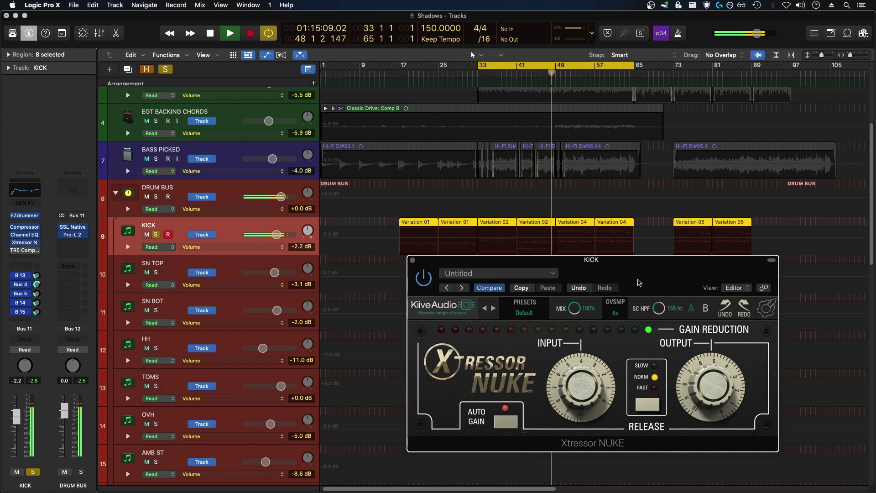
key(space)
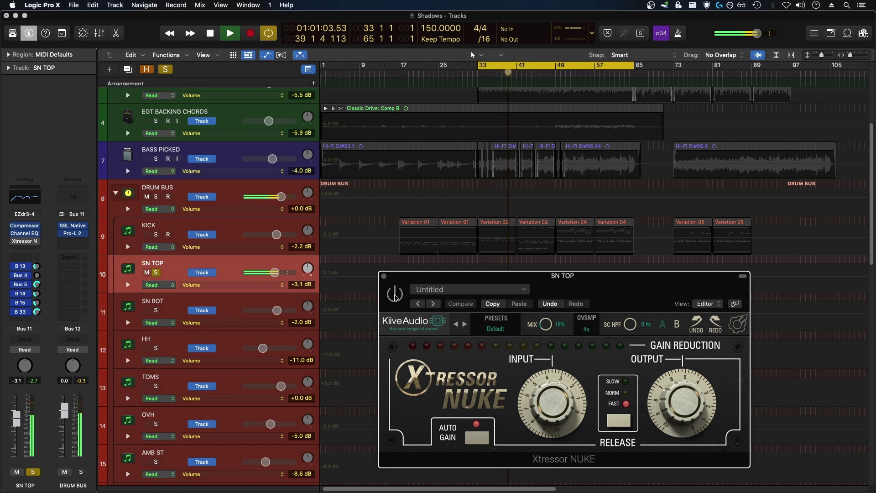
- Raise the SN TOP Xtressor NUKE's mix to 100%, compare it with bypass, then close the plugin and stop playback
click(395, 295)
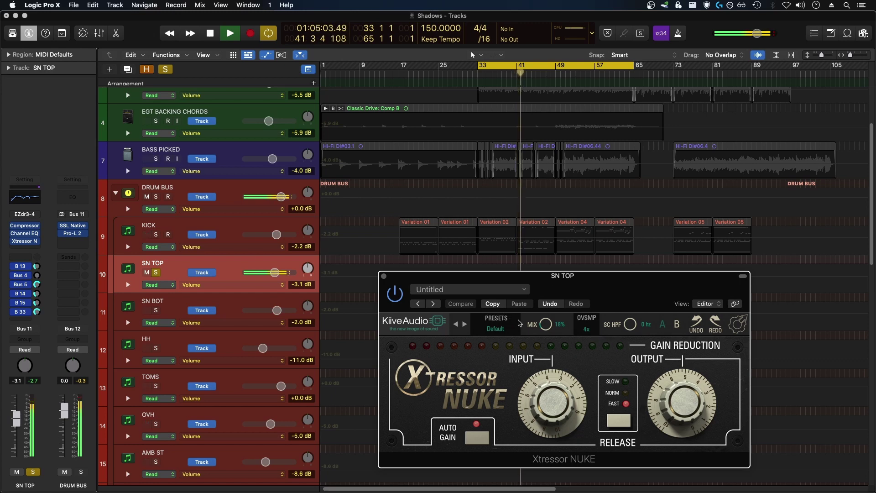
drag(545, 325, 578, 224)
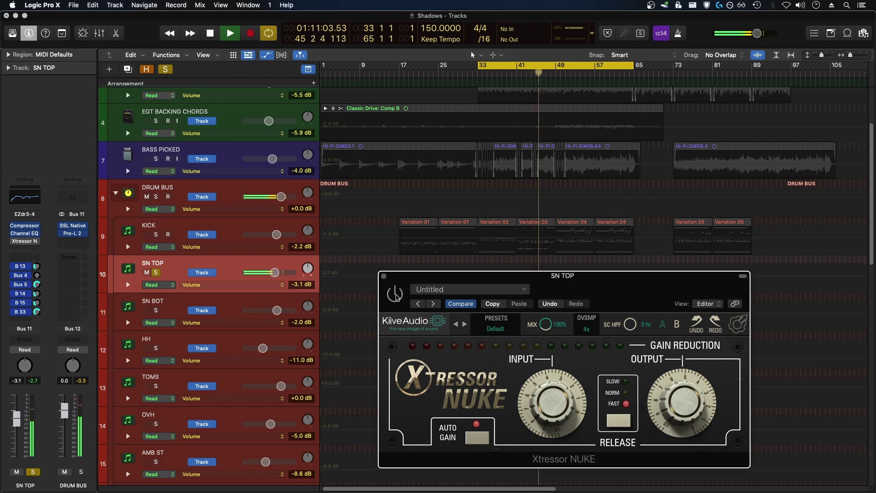
click(384, 276)
key(space)
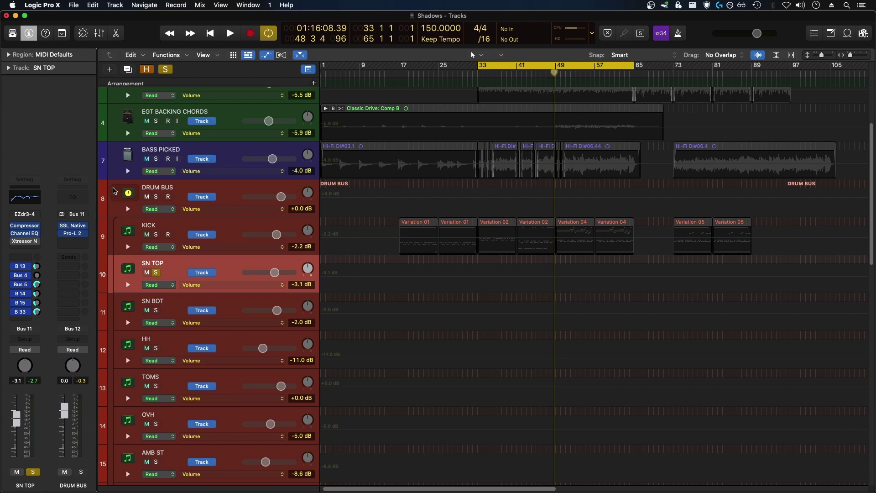
- Collapse the DRUM BUS stack and open the DRUM SLAM track's PSP MicroComp and Xtressor NUKE side by side
click(117, 194)
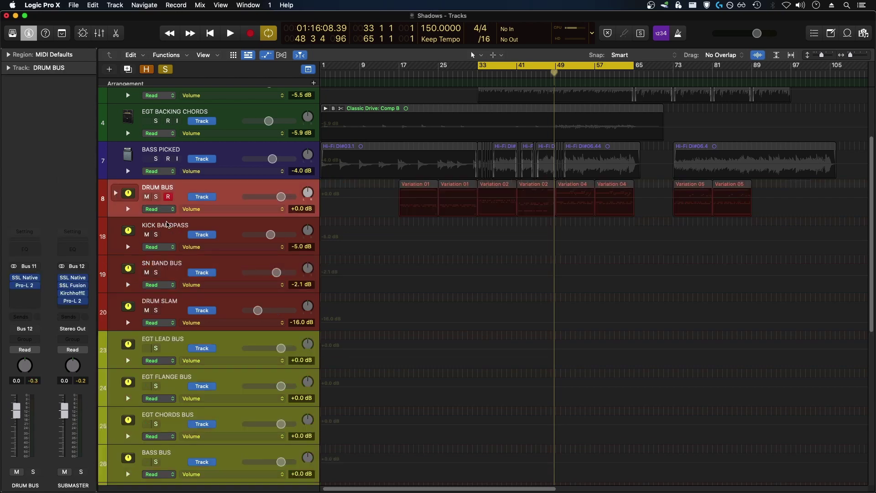
click(206, 319)
click(24, 279)
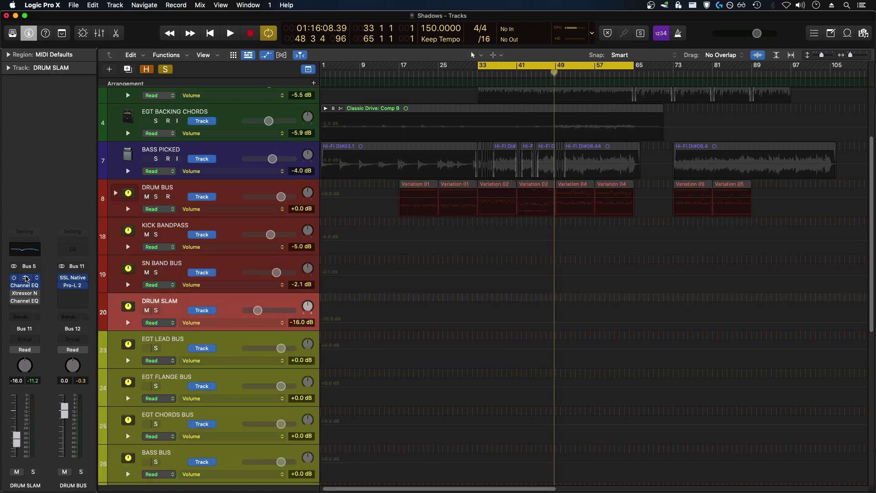
drag(398, 131, 471, 178)
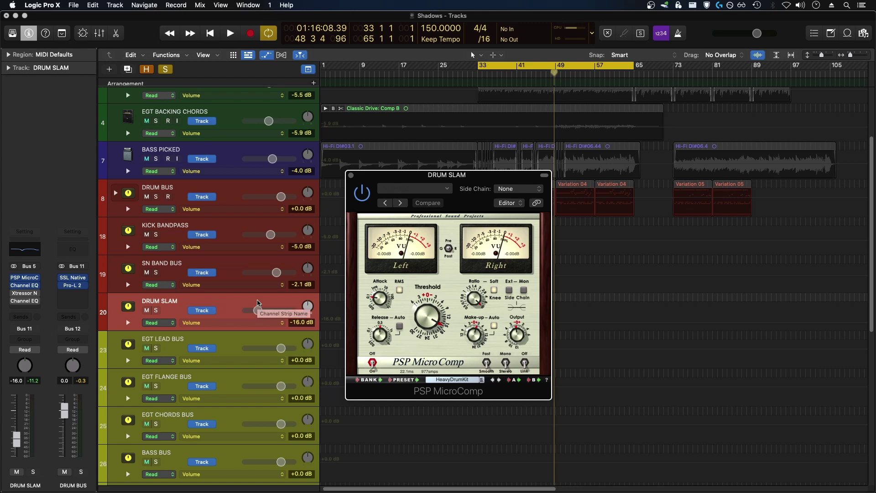
mouse_move(23, 294)
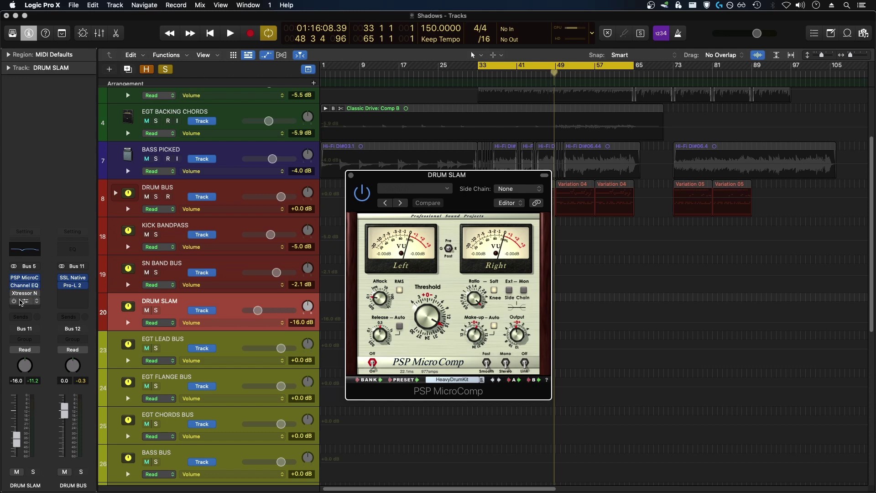
drag(372, 174, 323, 180)
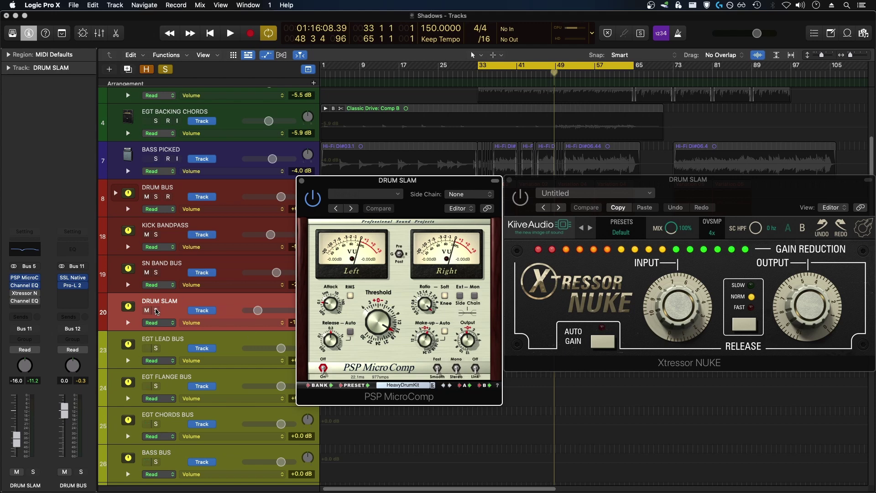
- Solo DRUM SLAM at -8.0 dB, loop it from bar 33, and compare PSP MicroComp with Xtressor NUKE
click(156, 311)
scroll(228, 274, down, 2)
key(space)
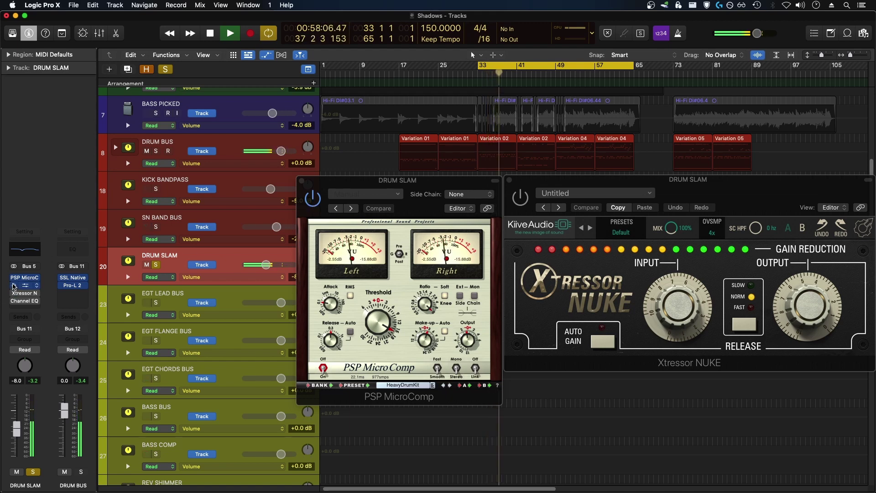
drag(14, 285, 16, 300)
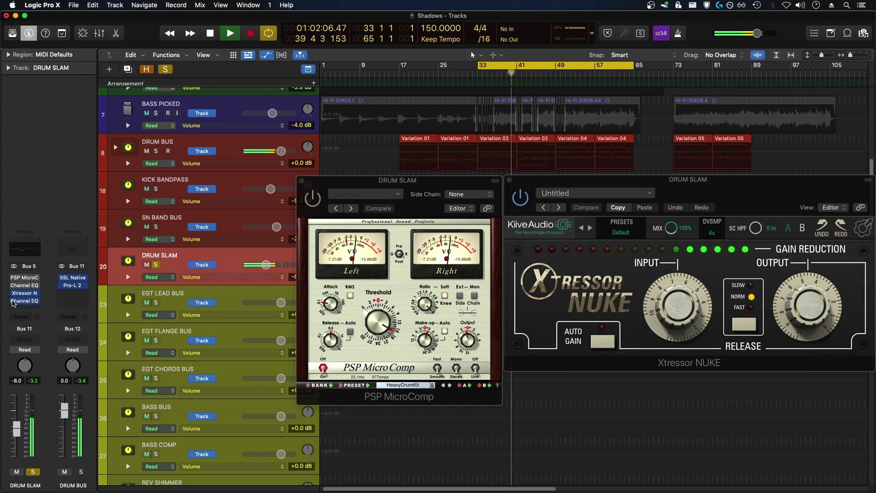
mouse_move(14, 303)
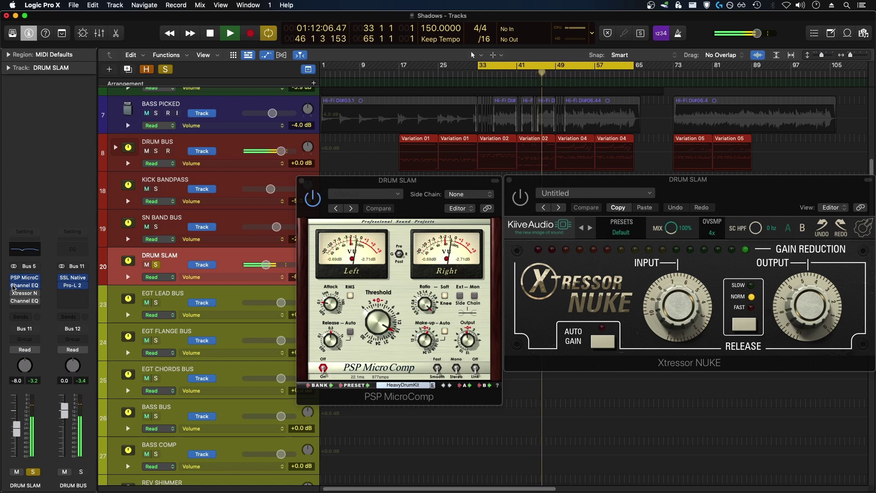
mouse_move(15, 286)
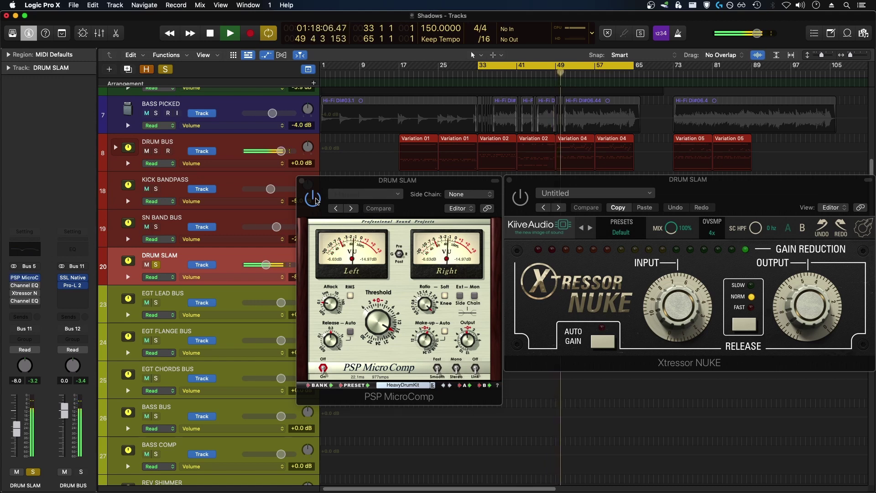
click(523, 201)
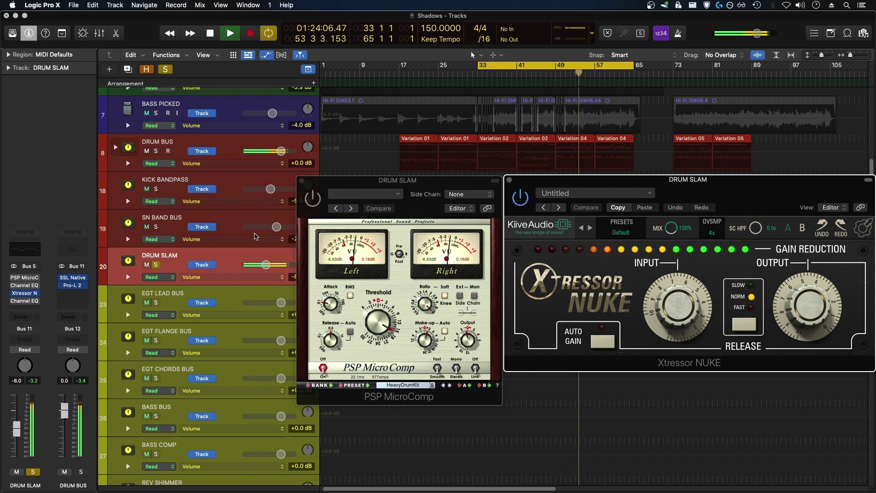
- Unsolo DRUM SLAM, swap Xtressor NUKE for PSP MicroComp in the full mix, and set the track's volume to -16.0 dB
key(space)
click(156, 264)
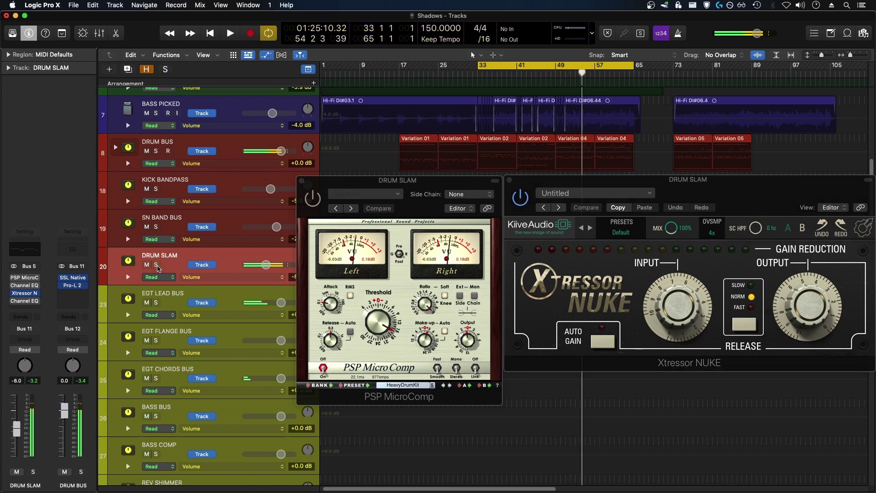
key(space)
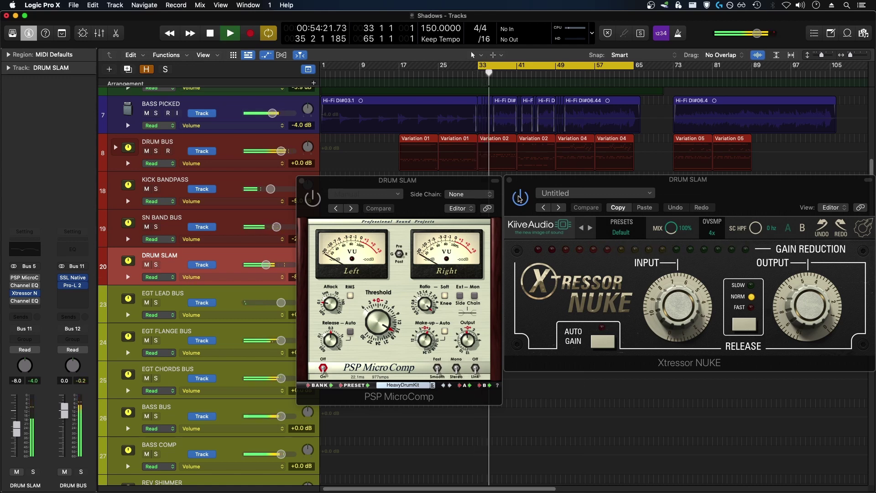
click(519, 198)
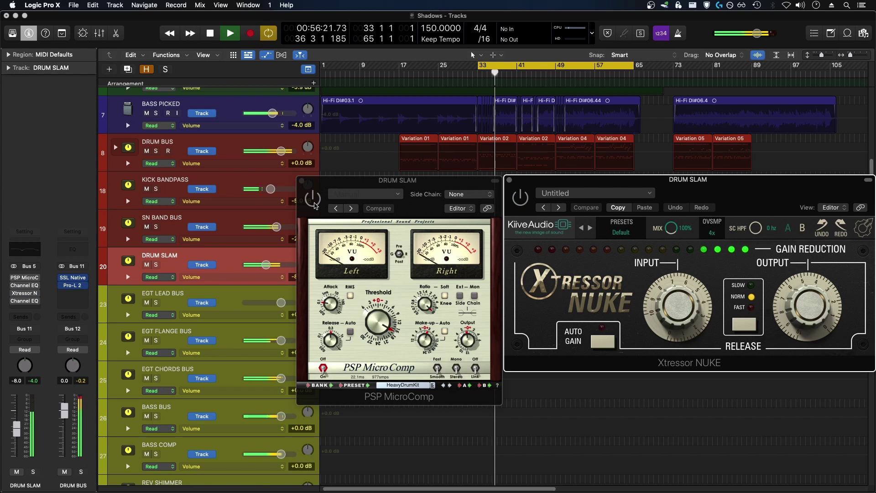
click(314, 201)
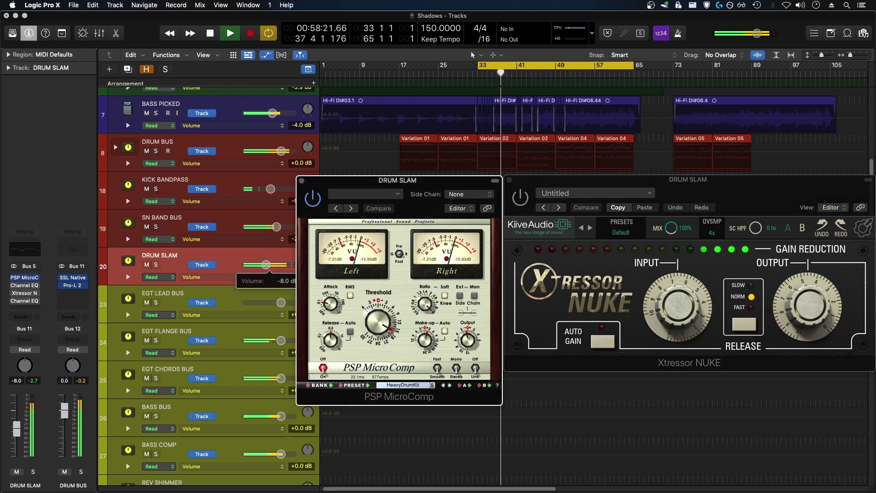
drag(266, 265, 258, 265)
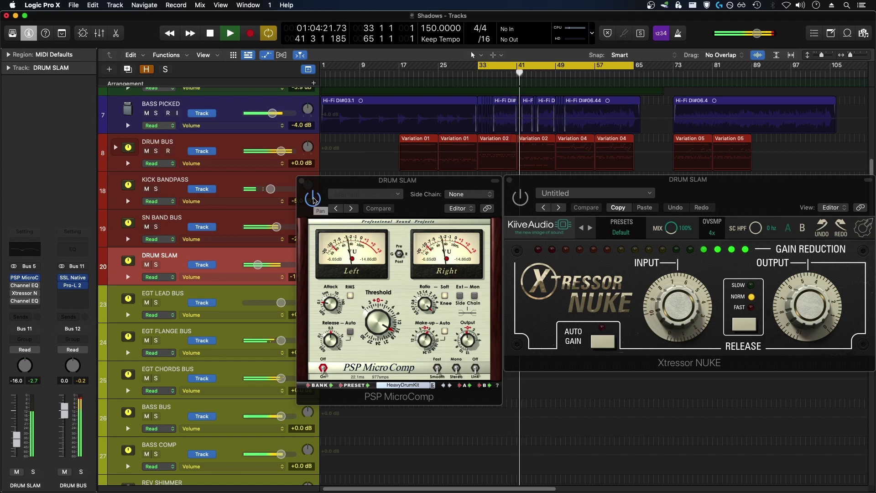
- Compare Xtressor NUKE with PSP MicroComp on DRUM SLAM at -16.0 dB within the full mix, and stop playback
click(528, 195)
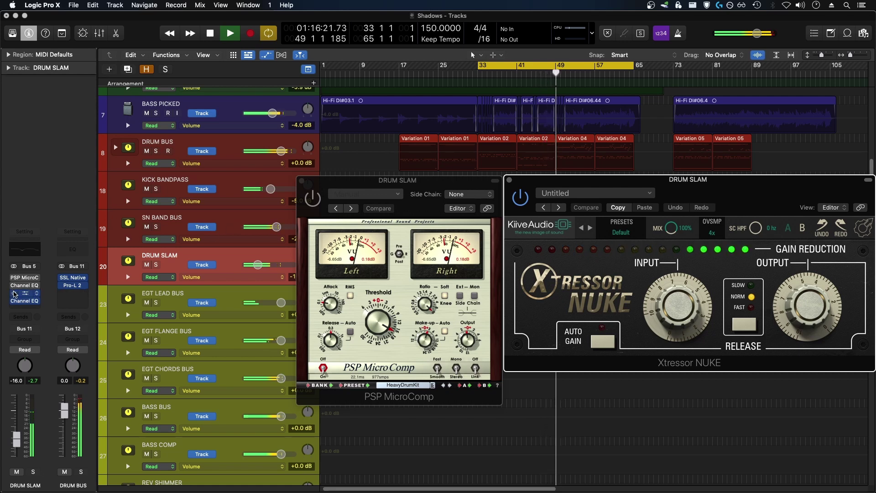
click(13, 293)
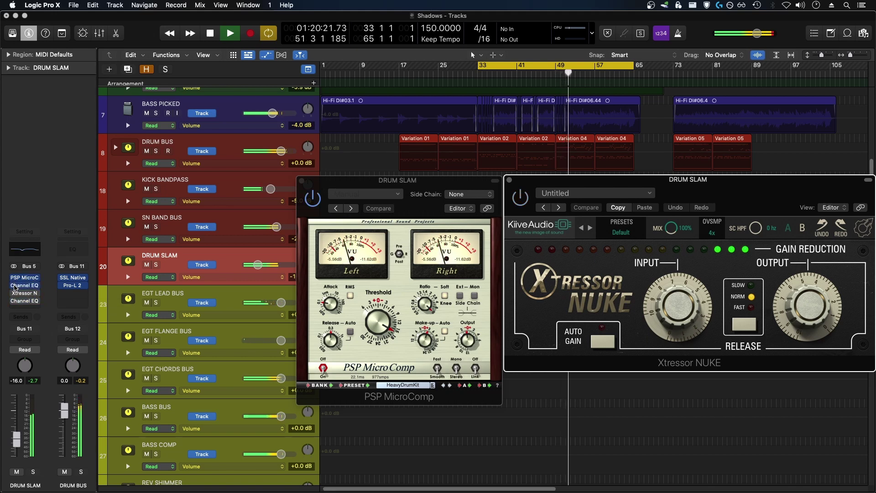
mouse_move(14, 281)
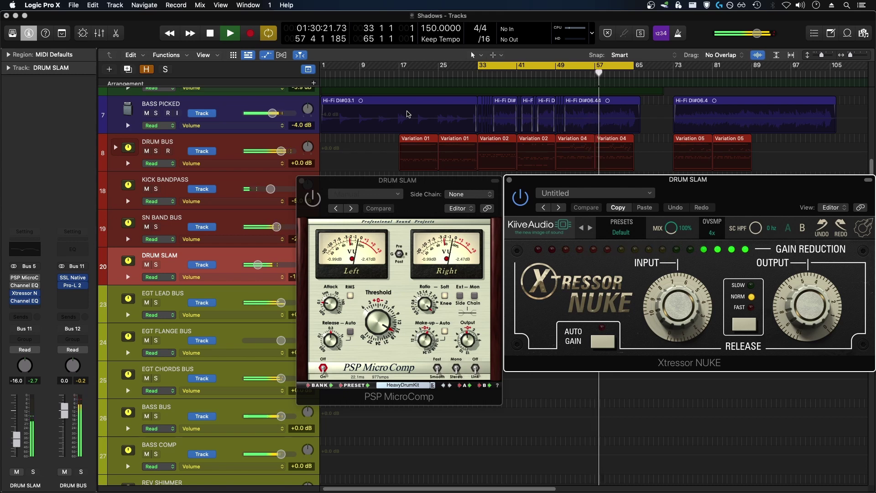
key(space)
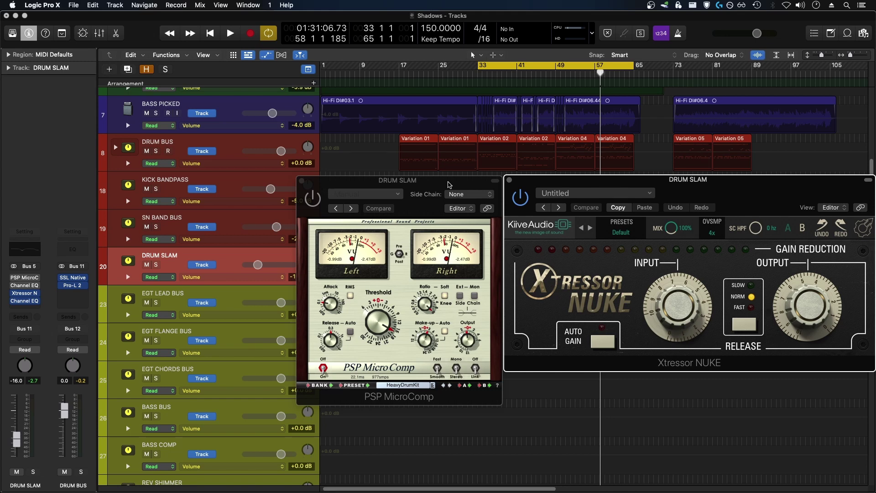
- Loop the Soil project from bar 33 and compare the Labs Bass track's Xtressor NUKE with bypass in the full mix
click(429, 307)
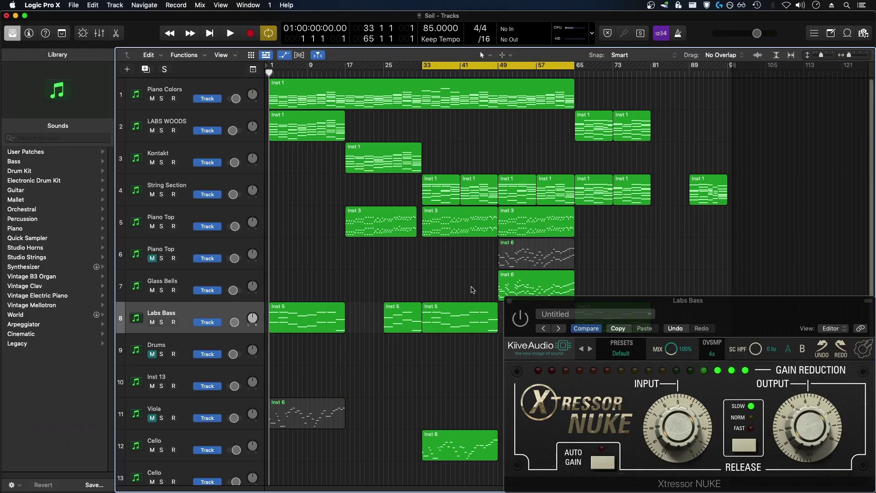
key(space)
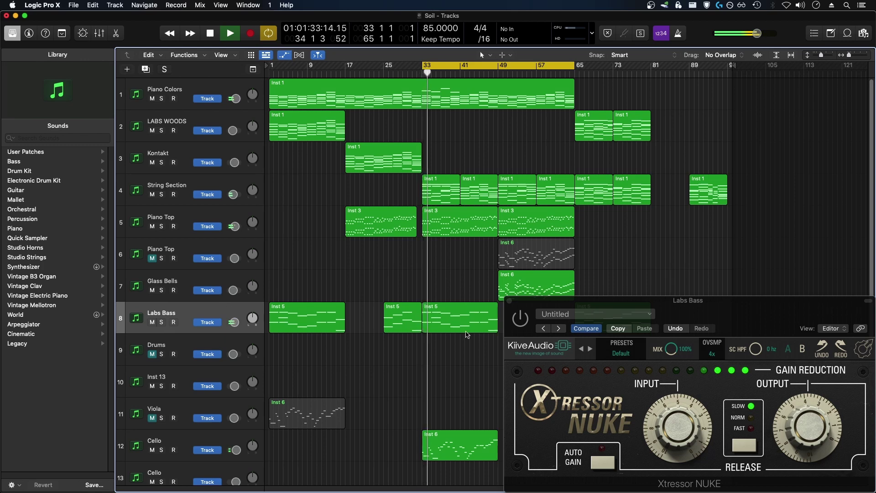
click(525, 323)
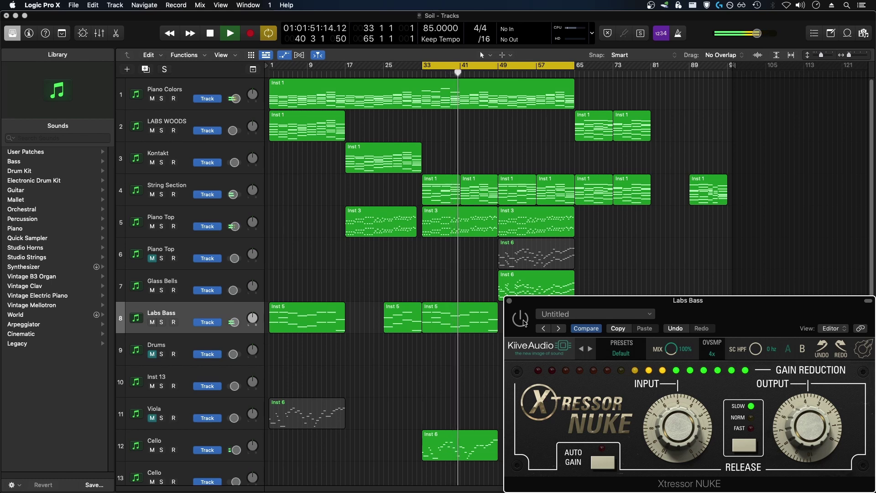
click(523, 321)
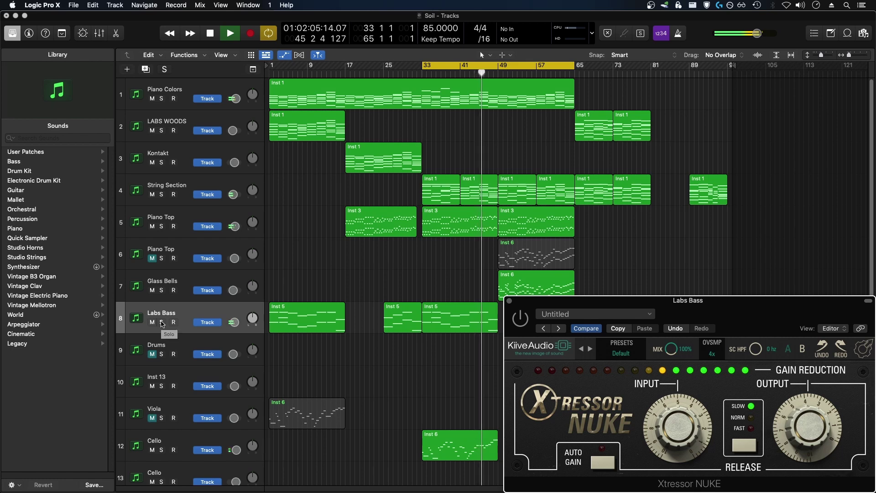
- Solo Labs Bass, compare its Xtressor NUKE with bypass, stop playback and look at its Kickstart 2 plugin
click(162, 322)
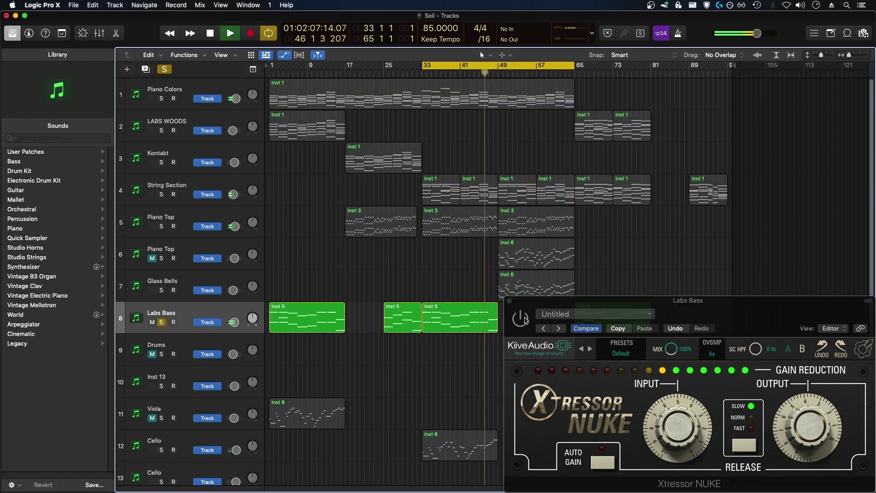
click(525, 320)
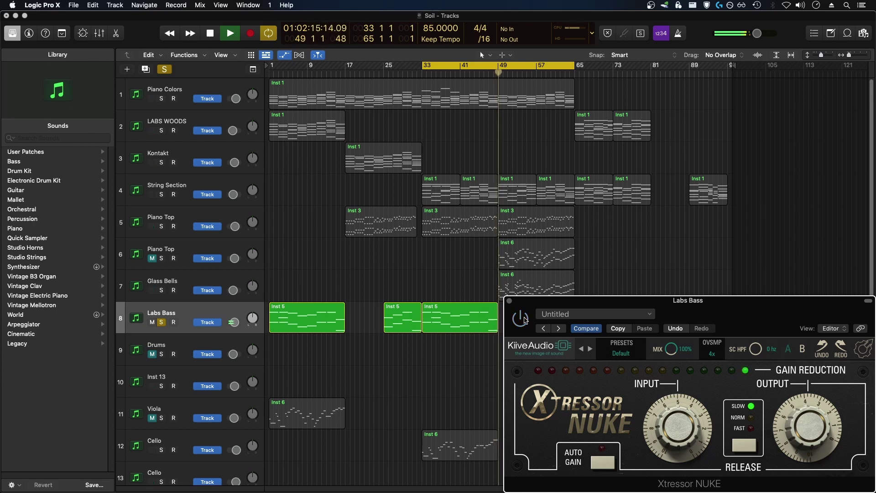
key(Return)
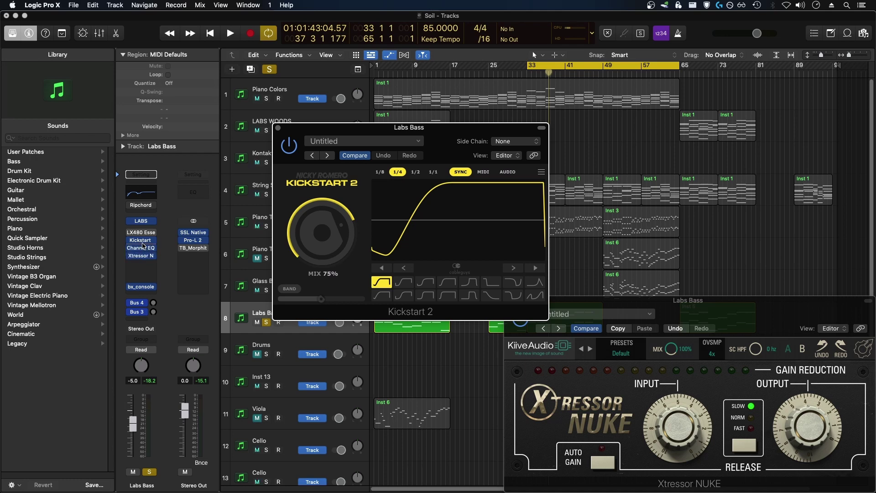
- Close Kickstart 2, replay the soloed Labs Bass with Xtressor NUKE bypassed and active, then unsolo it and close the compressor
click(278, 128)
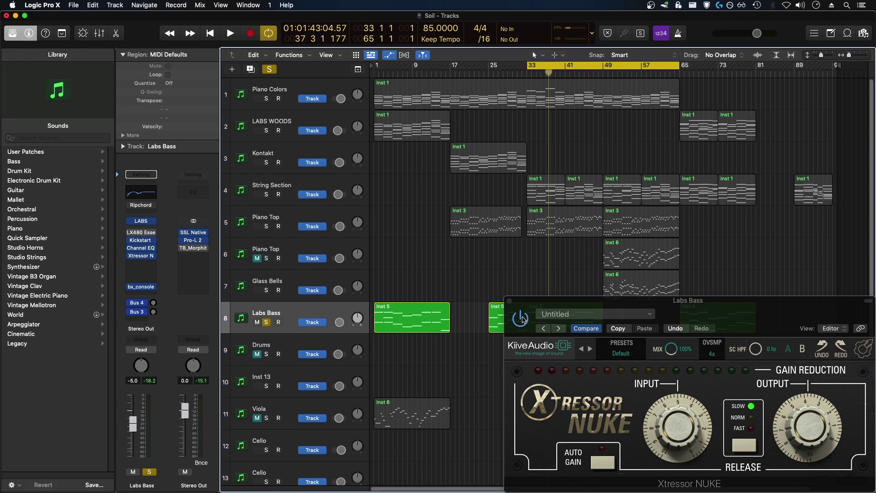
key(space)
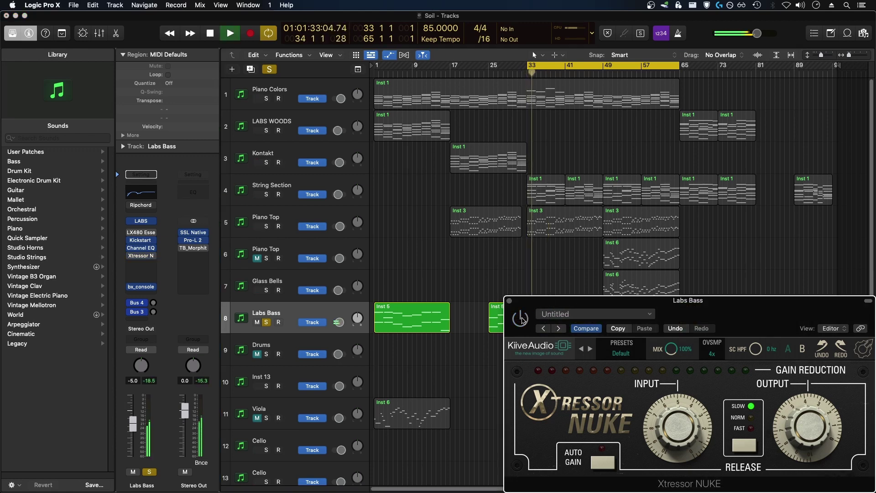
click(521, 318)
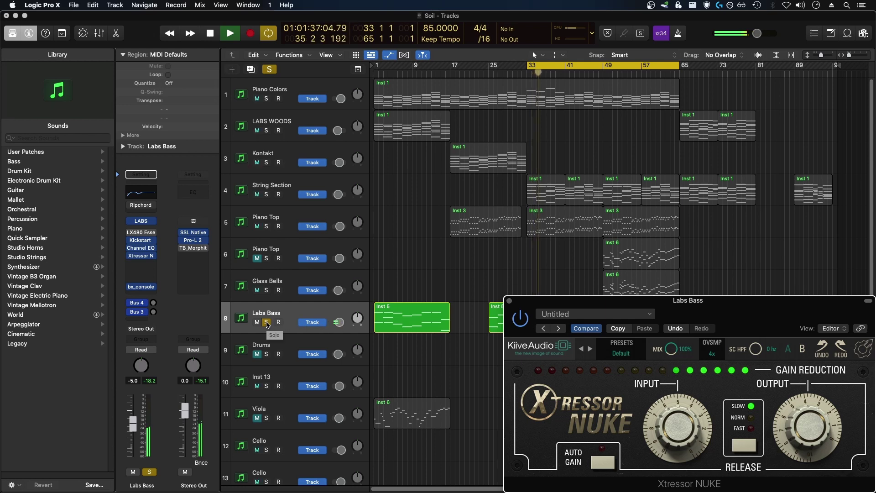
click(267, 322)
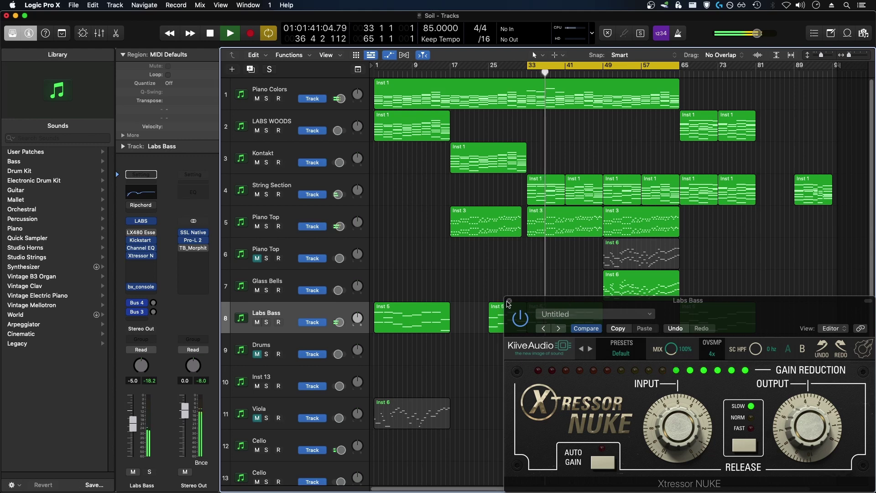
click(509, 302)
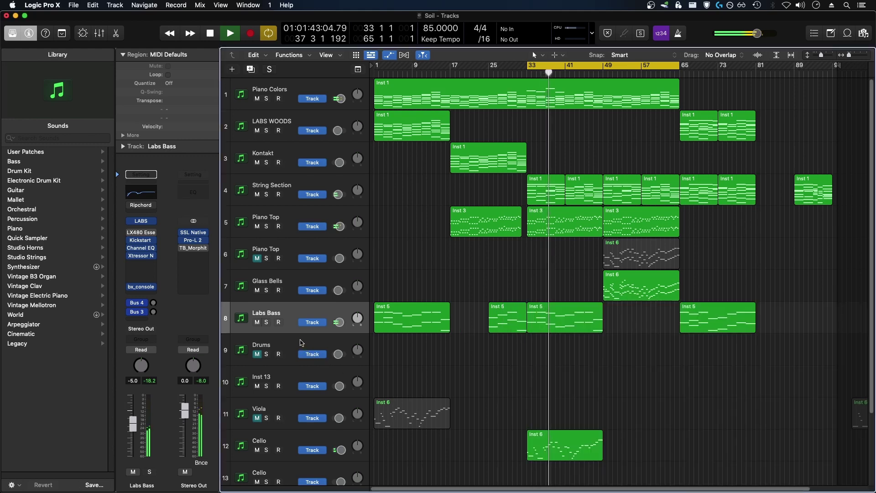
- Open the Xtressor NUKE on the Inst 13 track and play the looped section from bar 33
click(301, 342)
key(space)
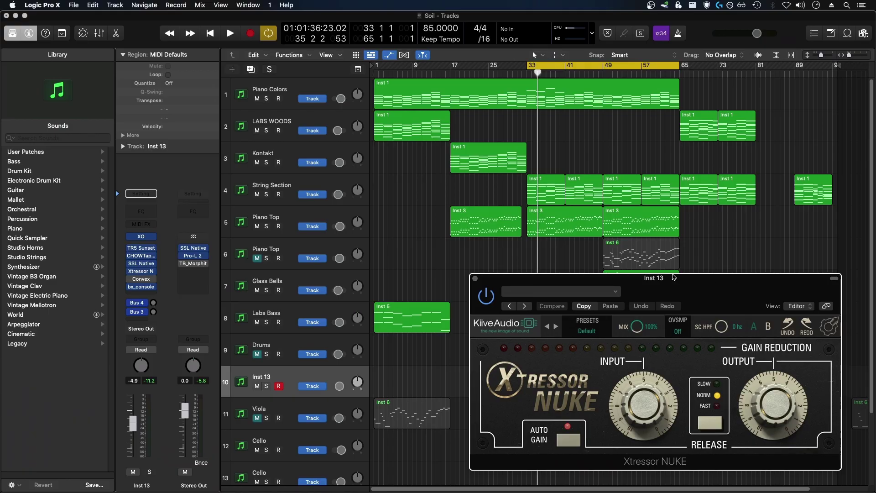
key(space)
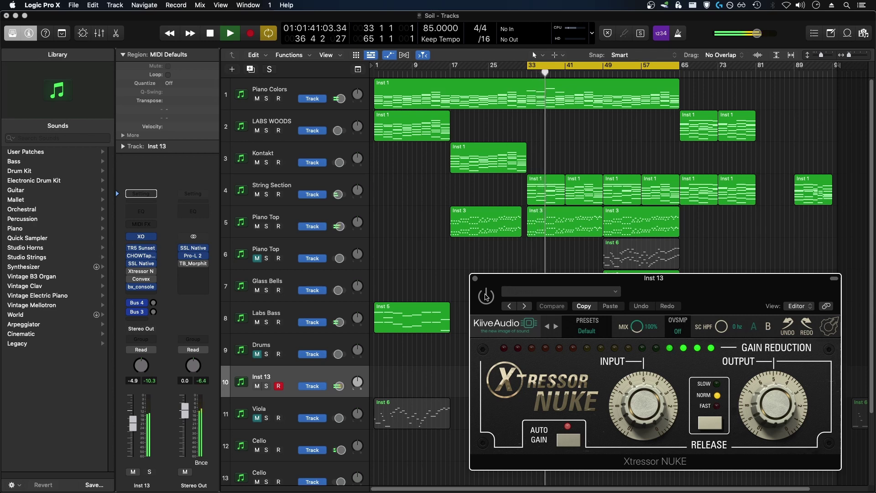
- Set the Inst 13 Xtressor NUKE's mix to 45% and compare it with bypass
click(486, 296)
drag(637, 326, 645, 387)
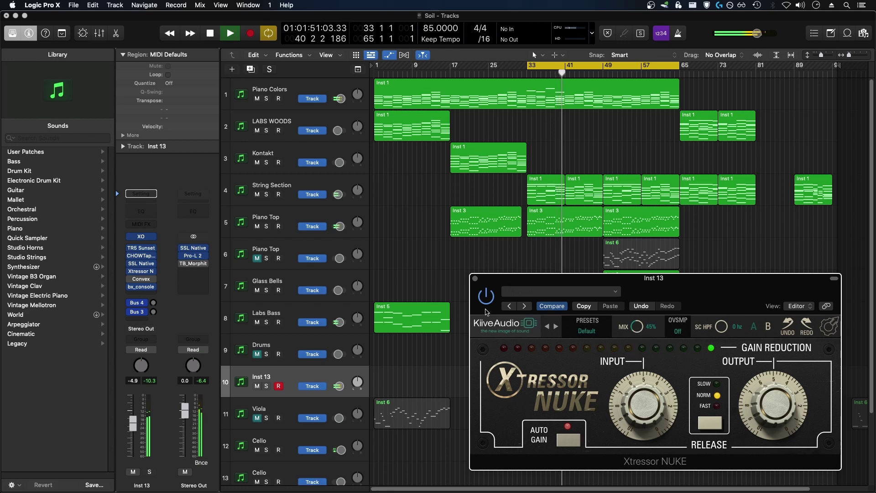
click(485, 296)
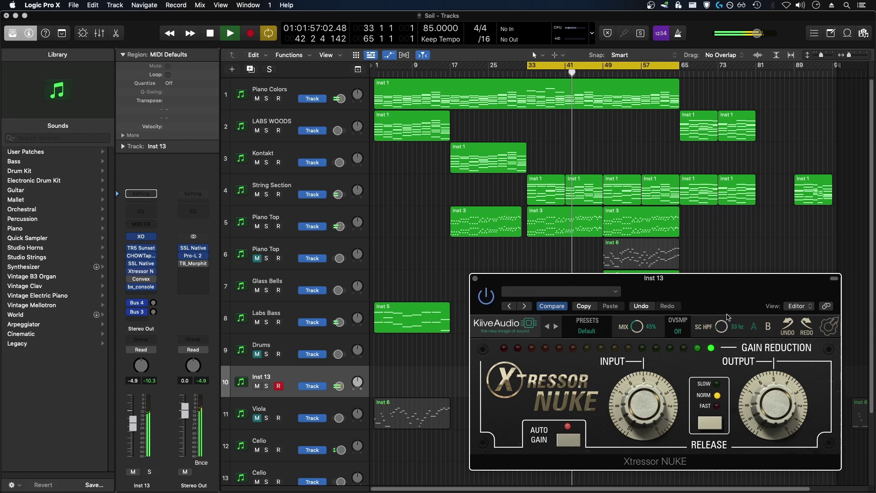
- Set the Inst 13 Xtressor NUKE to 4x oversampling with a 148 Hz sidechain high-pass filter, comparing the result with bypass
drag(721, 326, 730, 302)
click(677, 329)
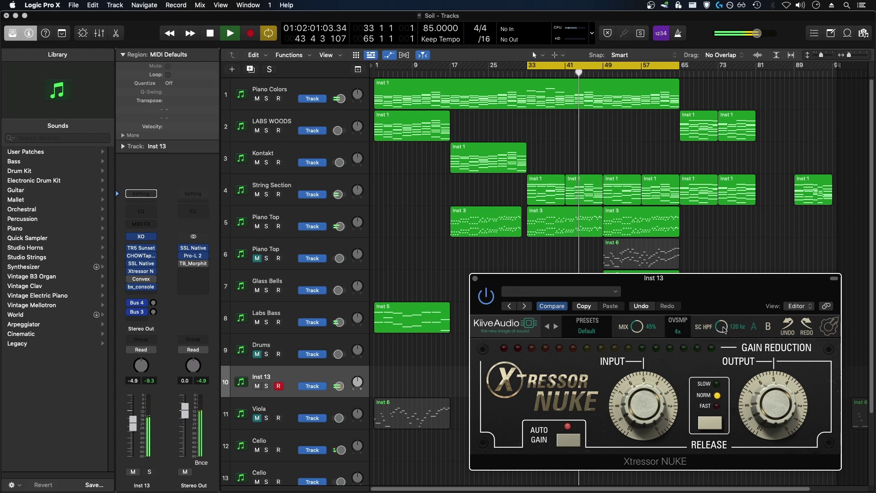
scroll(726, 329, up, 2)
scroll(726, 328, up, 3)
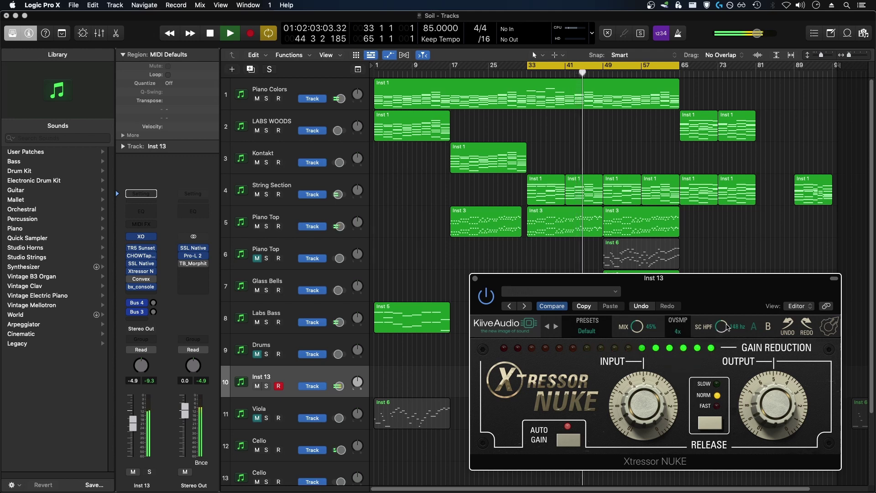
click(486, 297)
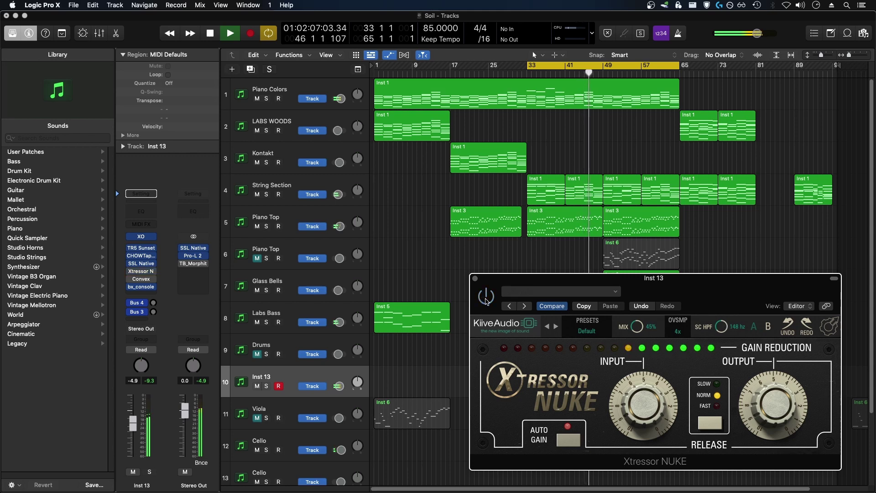
click(486, 298)
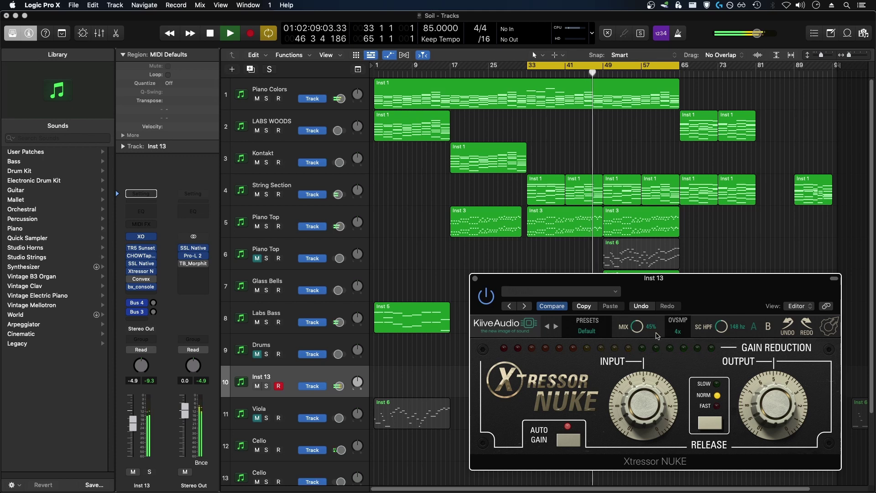
- Raise the Inst 13 compressor's mix to 100% and audition its slow and fast release settings
drag(639, 328, 637, 321)
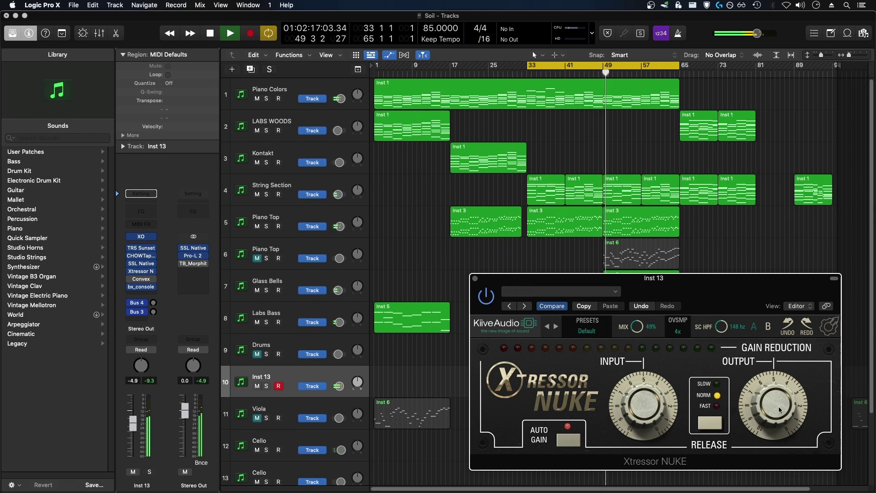
click(712, 426)
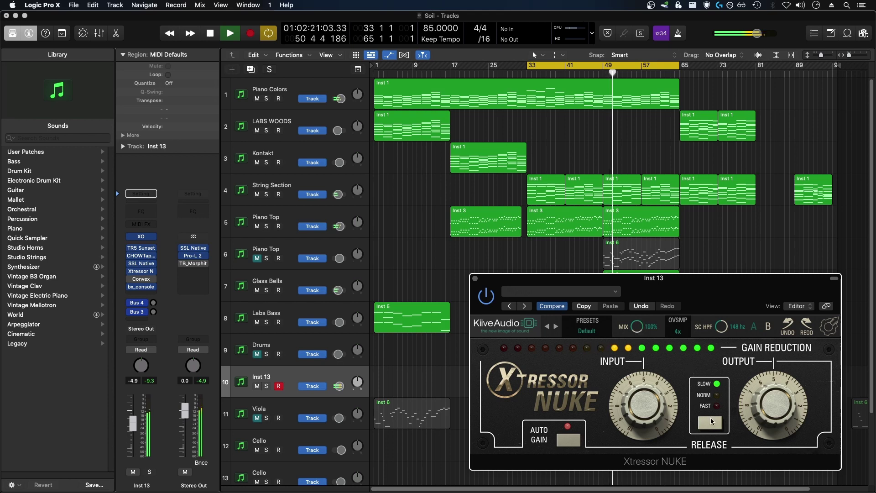
click(712, 423)
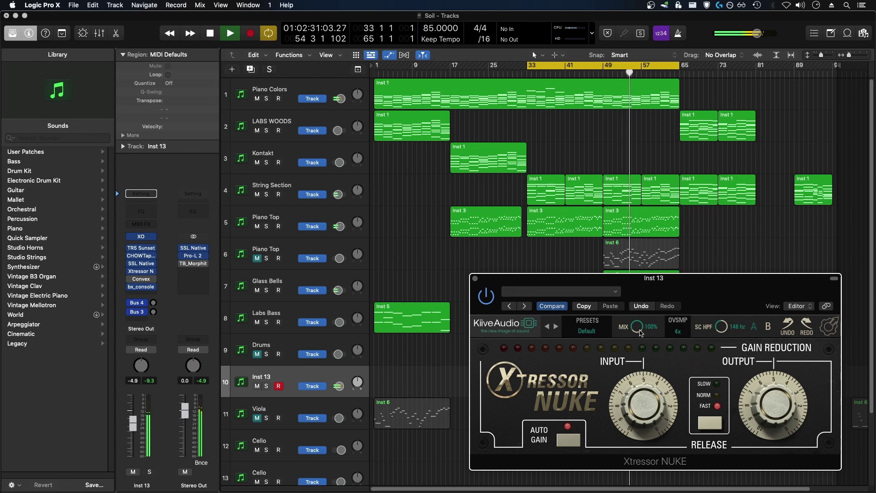
- Set the compressor's mix to 60% and its input to about 0.43, and stop playback
drag(637, 326, 568, 340)
drag(648, 379, 648, 429)
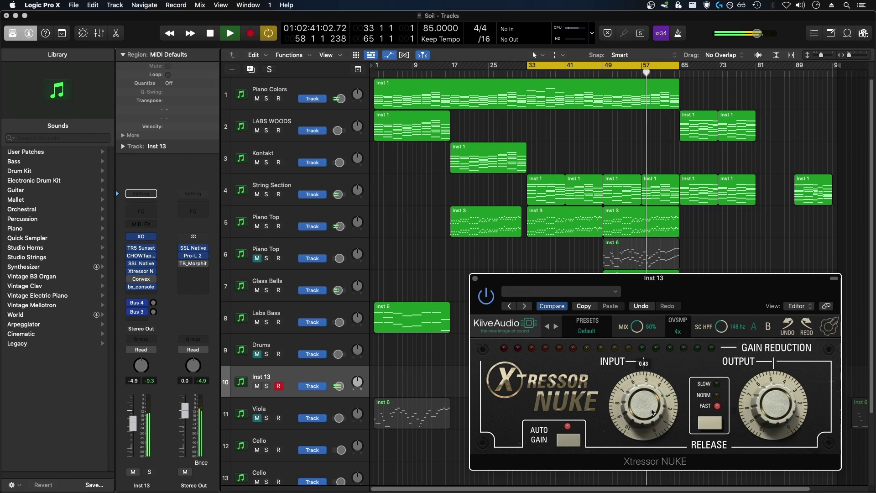
key(space)
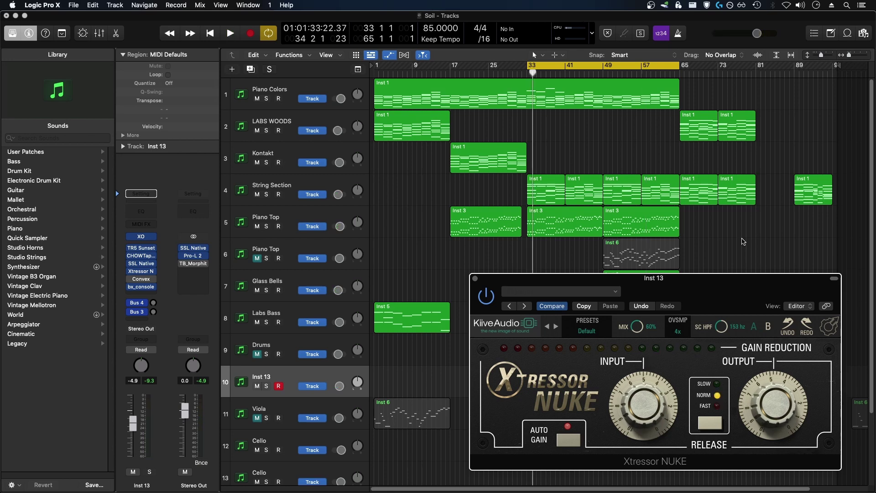